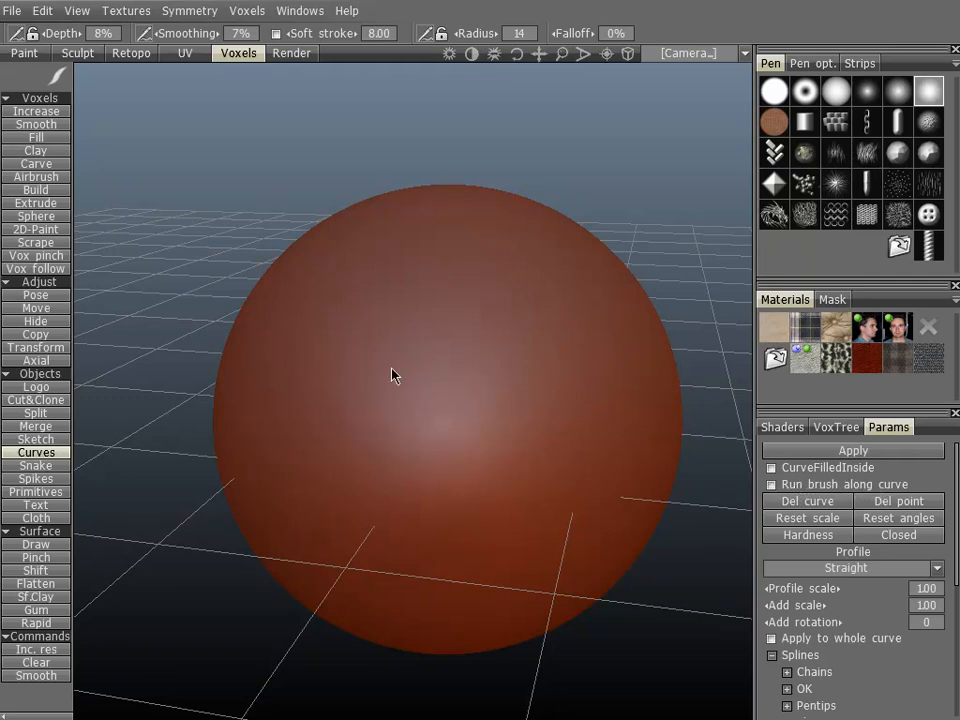
# Place the two end points of a curve, one beyond the sphere's upper side and one beyond its lower opposite side.
pyautogui.click(214, 163)
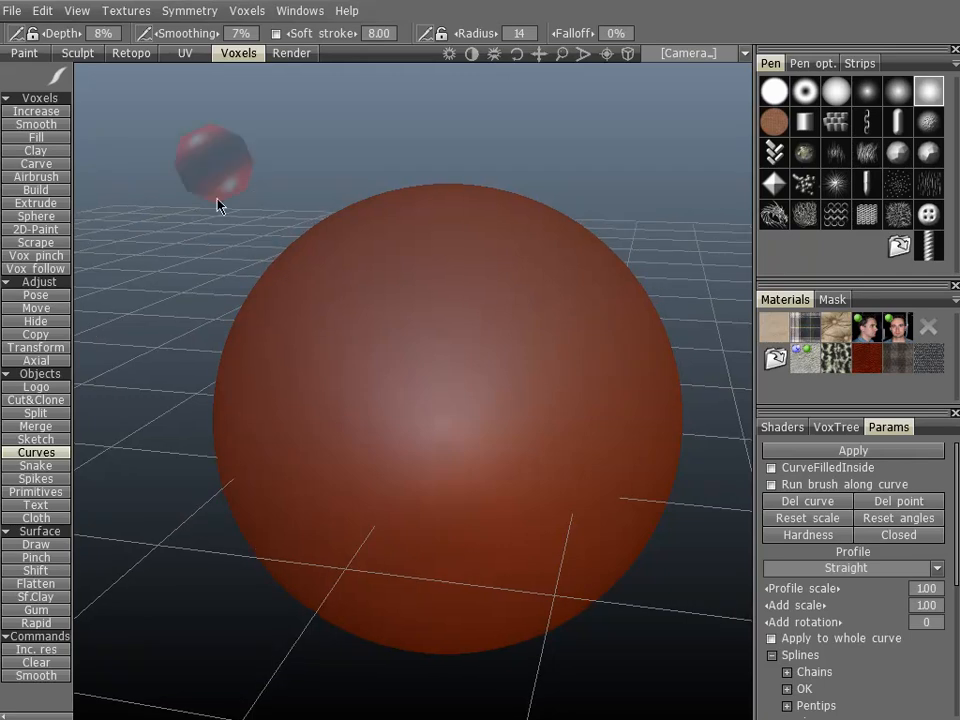
pyautogui.keyDown('alt'); pyautogui.moveTo(197, 235); pyautogui.dragTo(230, 270); pyautogui.keyUp('alt')
pyautogui.click(664, 622)
pyautogui.keyDown('alt'); pyautogui.moveTo(662, 249); pyautogui.dragTo(320, 277); pyautogui.keyUp('alt')
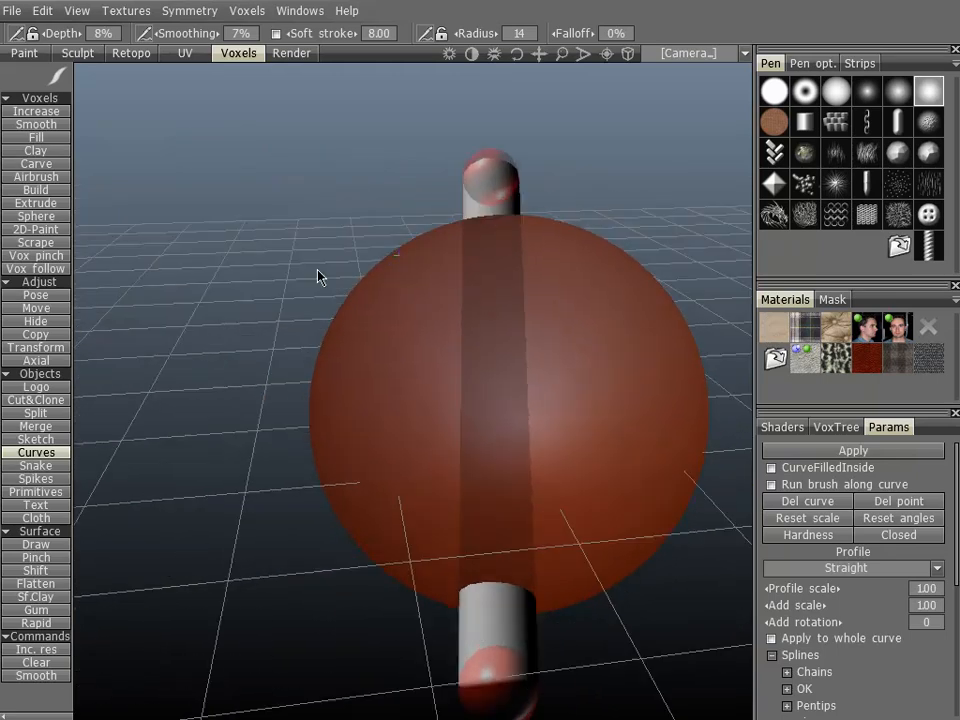
# Add a middle point to the curve and move it outward so the tube bends around the sphere's front.
pyautogui.click(490, 372)
pyautogui.moveTo(368, 380); pyautogui.dragTo(172, 369)
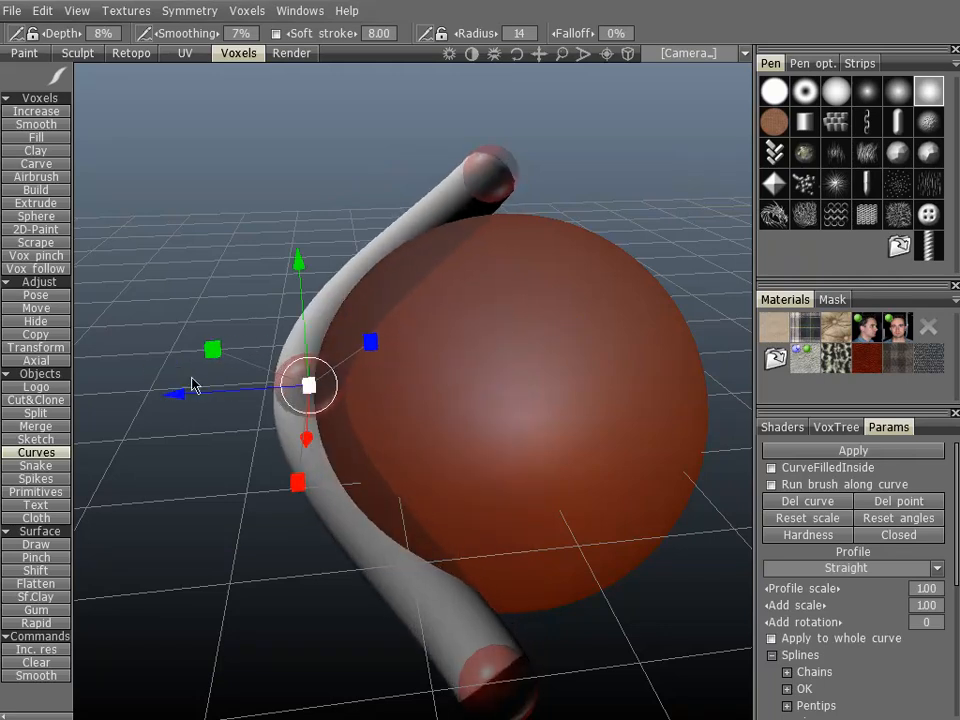
pyautogui.moveTo(242, 144)
pyautogui.mouseDown()
pyautogui.moveTo(399, 161)
pyautogui.moveTo(454, 122)
pyautogui.moveTo(240, 136)
pyautogui.moveTo(225, 182)
pyautogui.moveTo(371, 204)
pyautogui.moveTo(328, 159)
pyautogui.moveTo(387, 124)
pyautogui.moveTo(251, 141)
pyautogui.moveTo(206, 163)
pyautogui.moveTo(231, 156)
pyautogui.mouseUp()
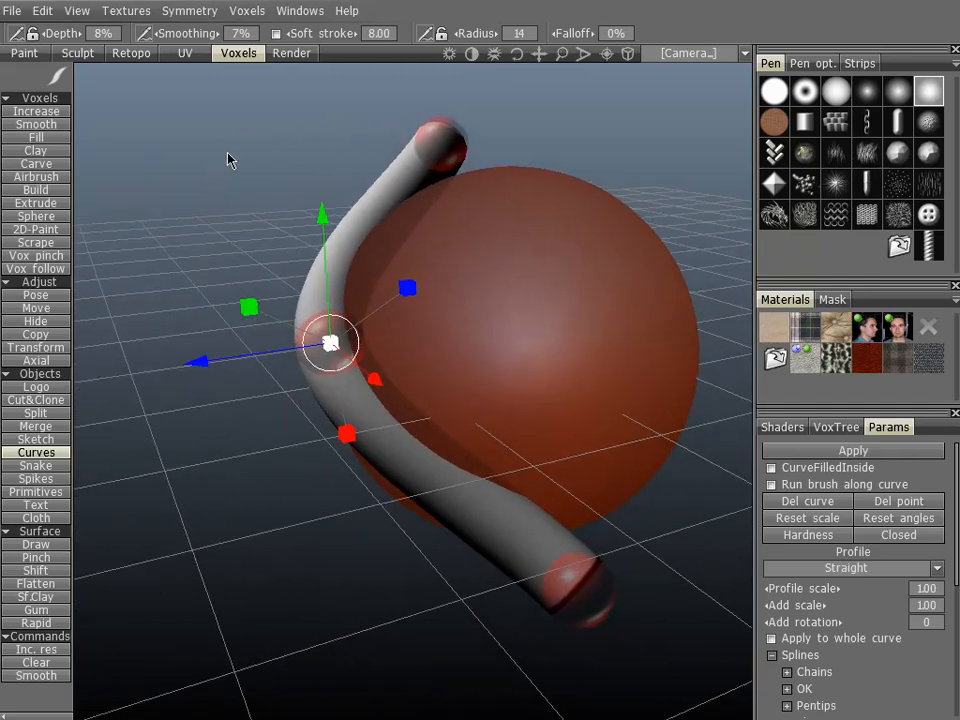
# Set the curve to run the brush along it, comparing this preview with the plain tube preview.
pyautogui.click(771, 485)
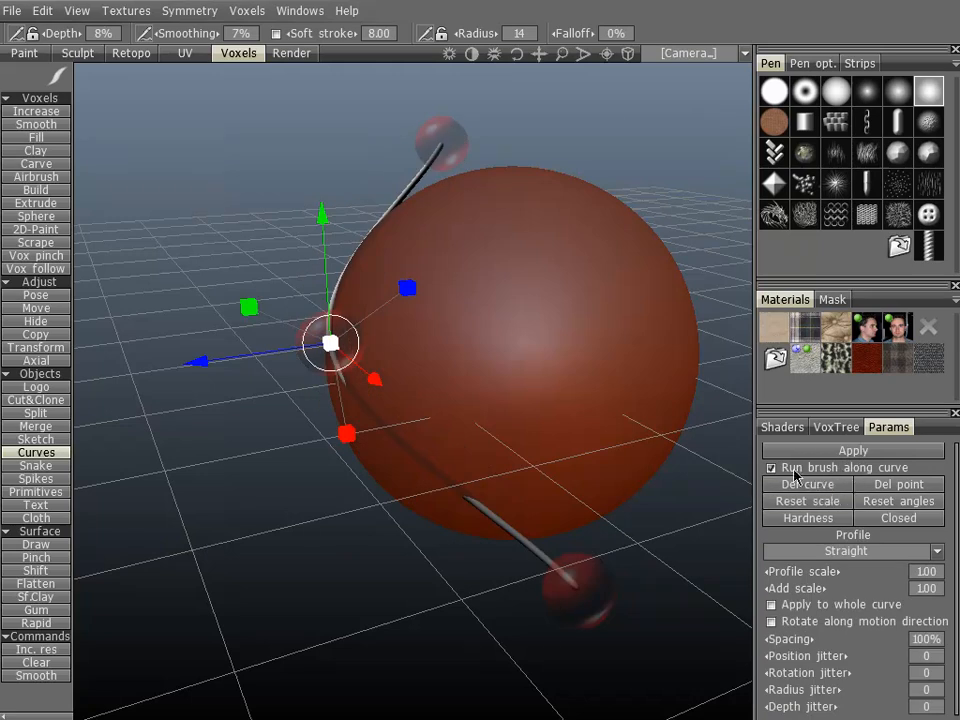
pyautogui.moveTo(253, 193)
pyautogui.mouseDown()
pyautogui.moveTo(394, 169)
pyautogui.moveTo(266, 191)
pyautogui.mouseUp()
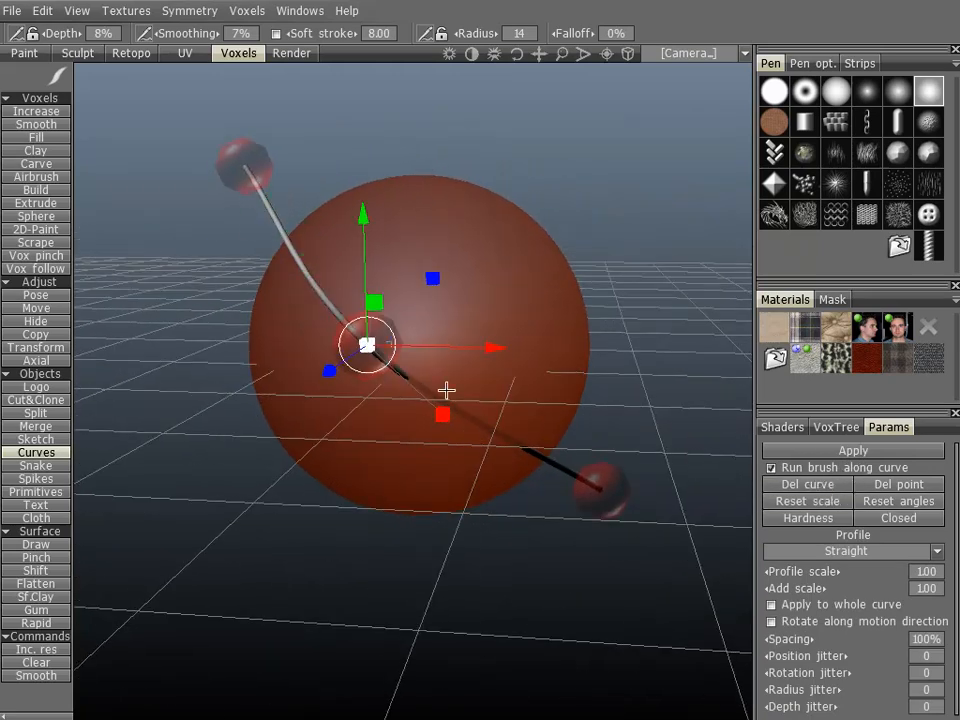
pyautogui.moveTo(677, 229); pyautogui.dragTo(368, 285)
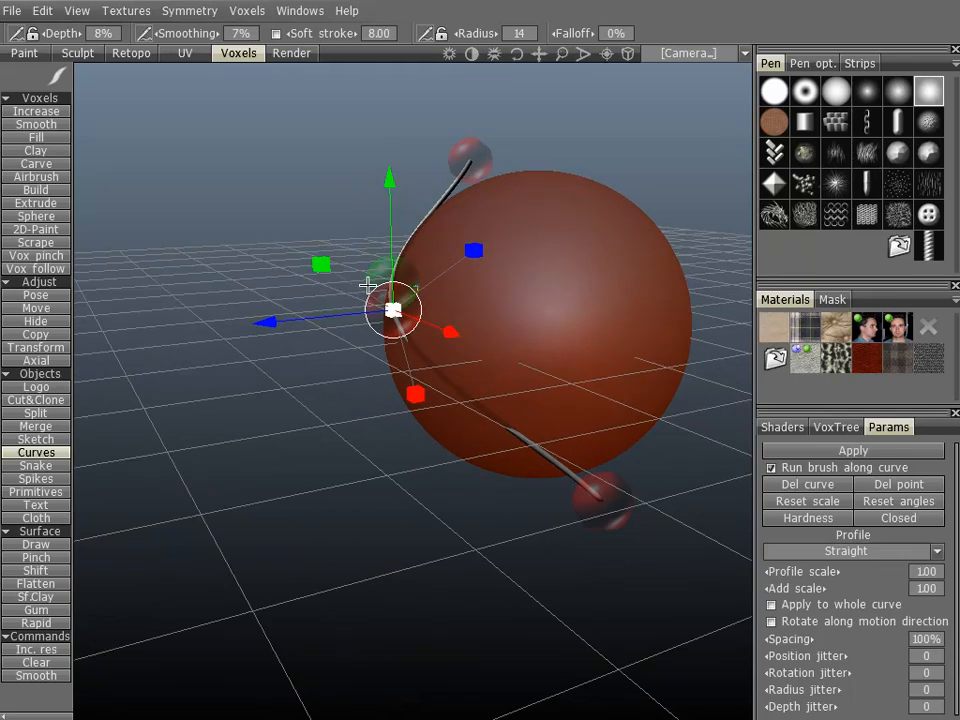
pyautogui.moveTo(248, 207); pyautogui.dragTo(351, 232)
pyautogui.moveTo(262, 250); pyautogui.dragTo(281, 212)
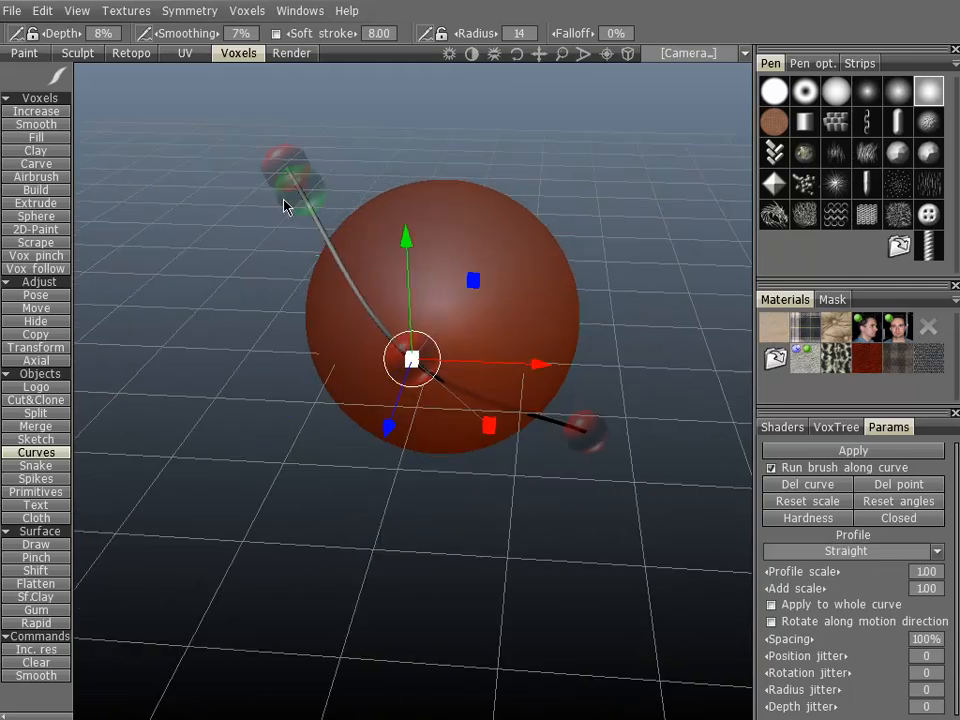
pyautogui.click(771, 468)
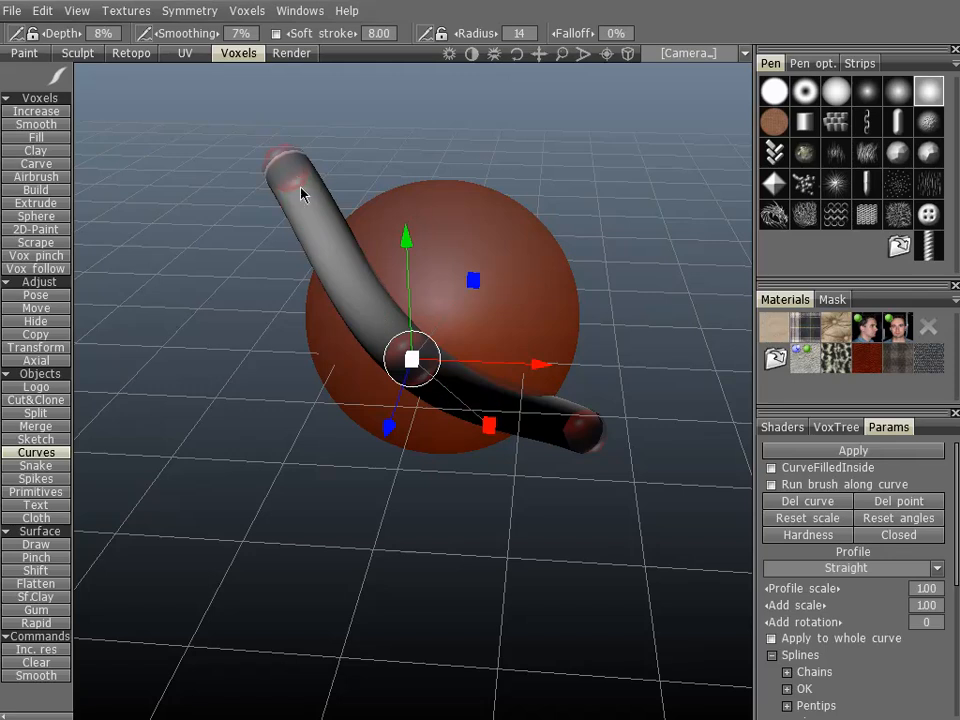
pyautogui.click(771, 484)
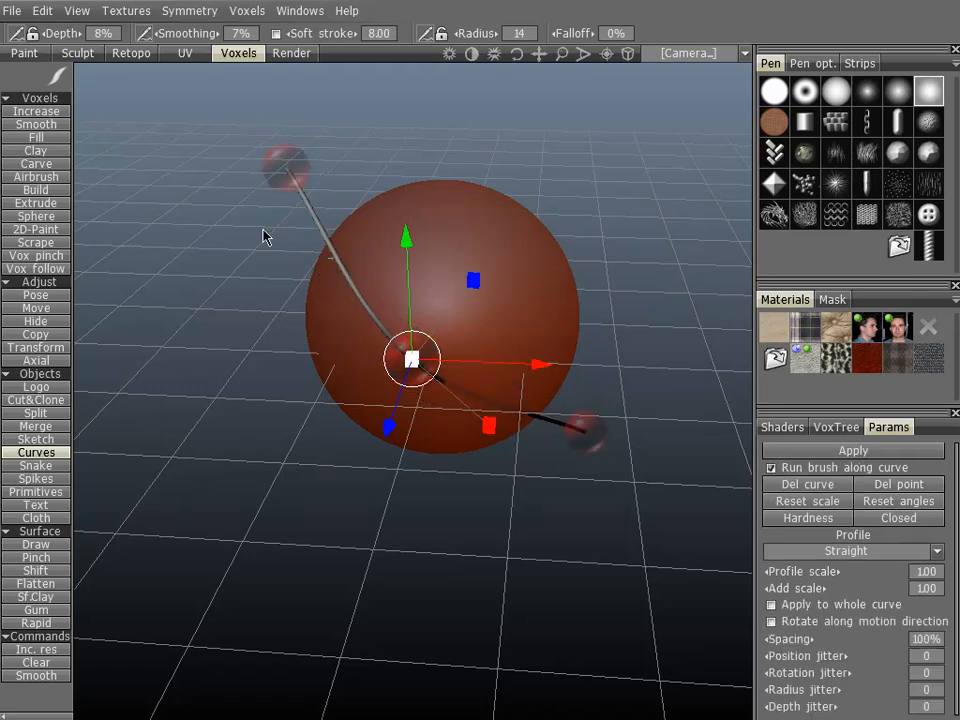
pyautogui.scroll(5, 262, 233)
pyautogui.moveTo(277, 205); pyautogui.dragTo(337, 300)
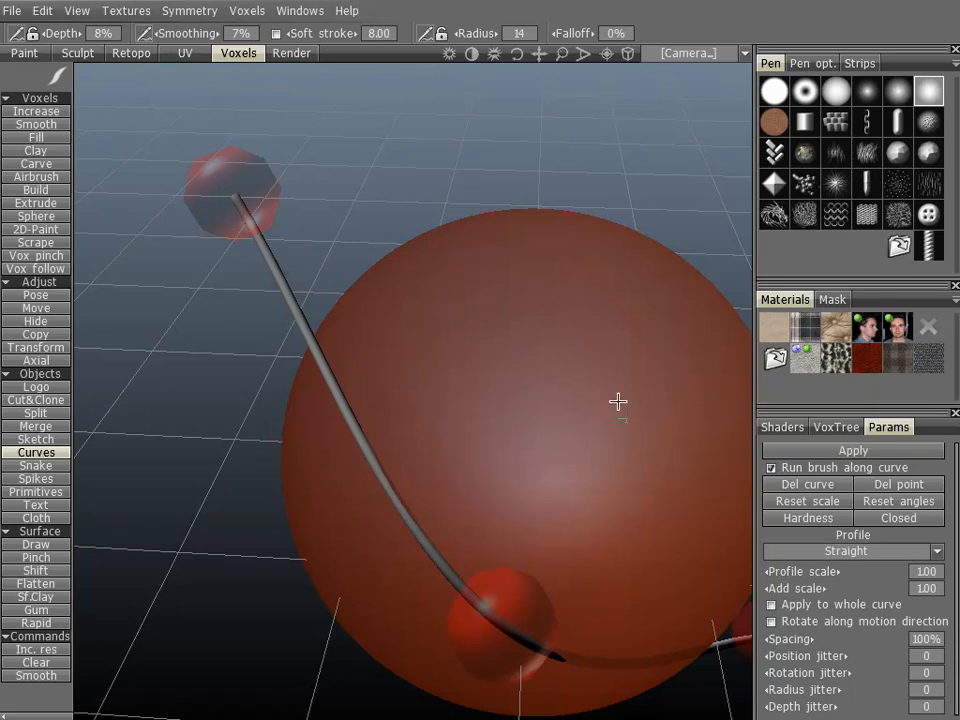
# Add two more points to the curve, one on either side of the middle point.
pyautogui.keyDown('alt'); pyautogui.moveTo(618, 401); pyautogui.dragTo(495, 302, button='middle'); pyautogui.keyUp('alt')
pyautogui.keyDown('alt'); pyautogui.moveTo(495, 302); pyautogui.dragTo(531, 334); pyautogui.keyUp('alt')
pyautogui.keyDown('alt'); pyautogui.moveTo(531, 334); pyautogui.dragTo(525, 401, button='right'); pyautogui.keyUp('alt')
pyautogui.keyDown('alt'); pyautogui.moveTo(525, 401); pyautogui.dragTo(491, 397, button='middle'); pyautogui.keyUp('alt')
pyautogui.keyDown('alt'); pyautogui.moveTo(590, 379); pyautogui.dragTo(514, 386); pyautogui.keyUp('alt')
pyautogui.keyDown('alt'); pyautogui.moveTo(514, 386); pyautogui.dragTo(533, 343, button='middle'); pyautogui.keyUp('alt')
pyautogui.keyDown('alt'); pyautogui.moveTo(533, 343); pyautogui.dragTo(456, 430); pyautogui.keyUp('alt')
pyautogui.click(470, 398)
pyautogui.click(441, 241)
pyautogui.click(440, 236)
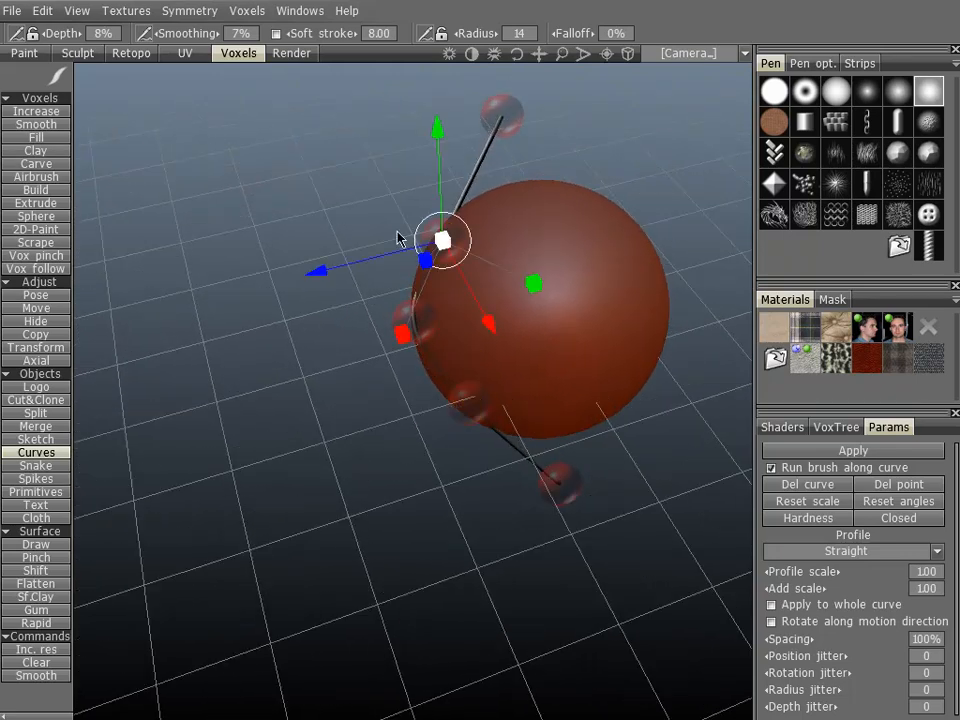
# Move the two added points outward from the sphere so the curve follows its surface.
pyautogui.moveTo(326, 277); pyautogui.dragTo(312, 272)
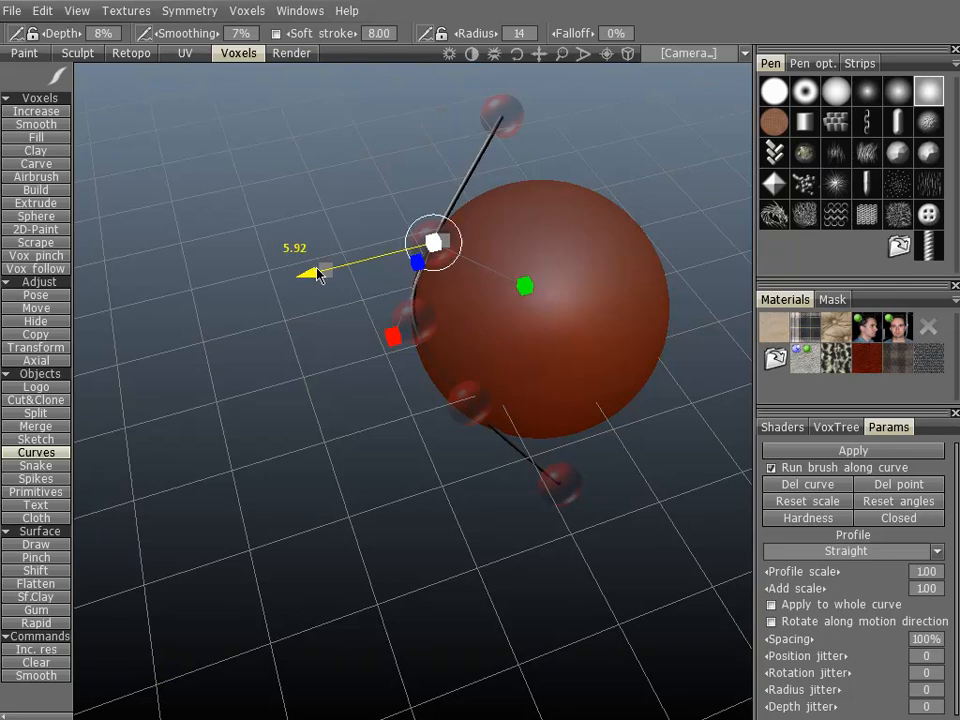
pyautogui.click(470, 404)
pyautogui.moveTo(350, 444); pyautogui.dragTo(328, 446)
pyautogui.moveTo(371, 266); pyautogui.dragTo(476, 203)
pyautogui.moveTo(476, 203); pyautogui.dragTo(443, 351, button='right')
pyautogui.moveTo(443, 351); pyautogui.dragTo(396, 268)
pyautogui.moveTo(336, 172); pyautogui.dragTo(396, 227)
pyautogui.moveTo(553, 244); pyautogui.dragTo(500, 436)
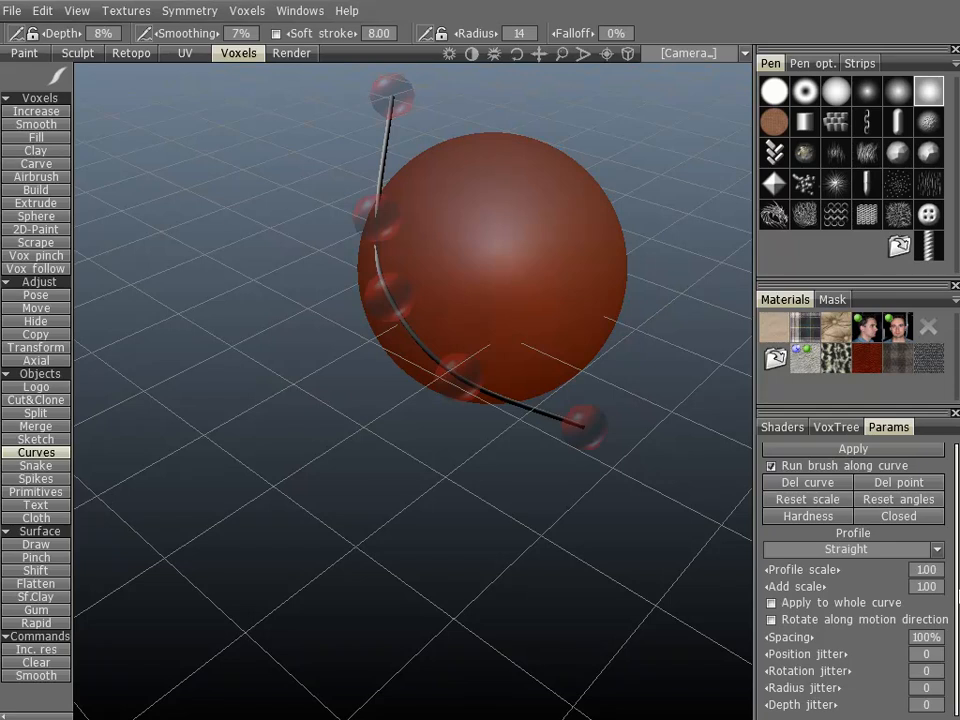
pyautogui.click(927, 638)
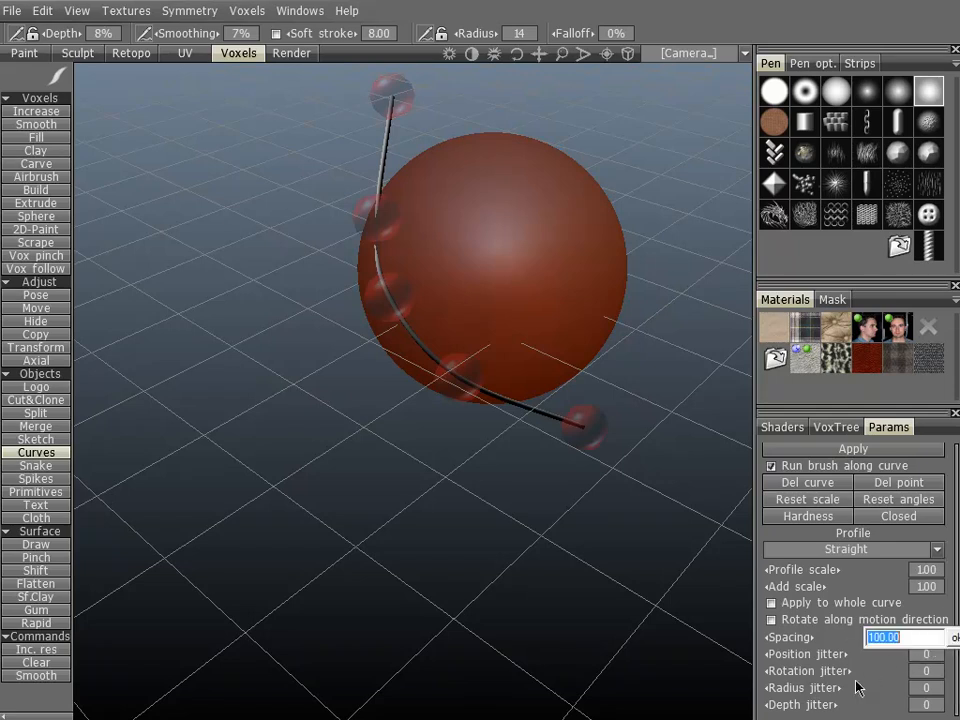
pyautogui.click(953, 638)
pyautogui.moveTo(257, 302)
pyautogui.mouseDown()
pyautogui.moveTo(285, 304)
pyautogui.moveTo(255, 315)
pyautogui.mouseUp()
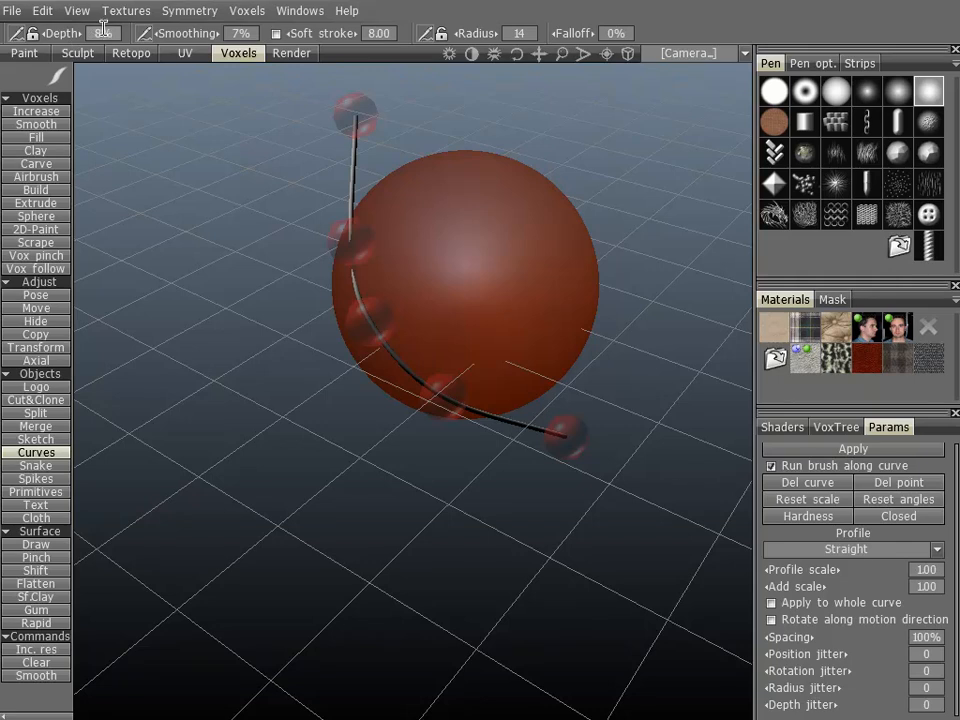
# Set the brush depth to 50%.
pyautogui.click(103, 32)
pyautogui.click(140, 34)
pyautogui.click(102, 36)
pyautogui.write('50')
pyautogui.press('Return')
pyautogui.moveTo(258, 174); pyautogui.dragTo(212, 208)
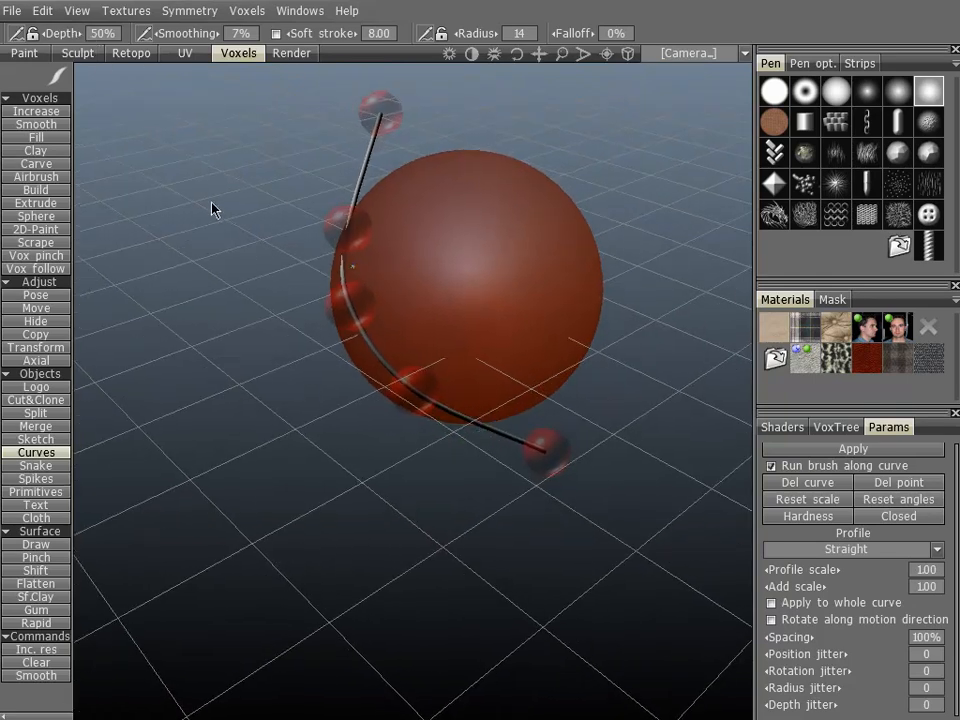
# Apply the brush along the curve with the spacing at 100%.
pyautogui.moveTo(324, 371); pyautogui.dragTo(356, 364)
pyautogui.moveTo(446, 450); pyautogui.dragTo(495, 471, button='middle')
pyautogui.moveTo(400, 436); pyautogui.dragTo(386, 422)
pyautogui.moveTo(386, 422); pyautogui.dragTo(396, 374, button='right')
pyautogui.moveTo(407, 453); pyautogui.dragTo(416, 486, button='middle')
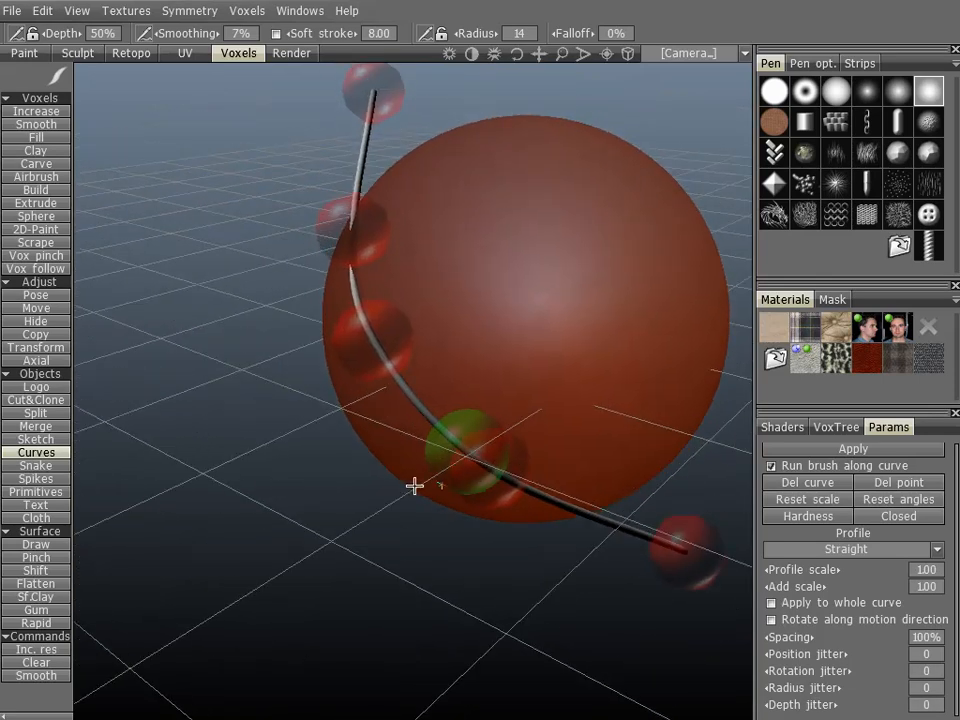
pyautogui.moveTo(416, 486); pyautogui.dragTo(374, 507)
pyautogui.press('Return')
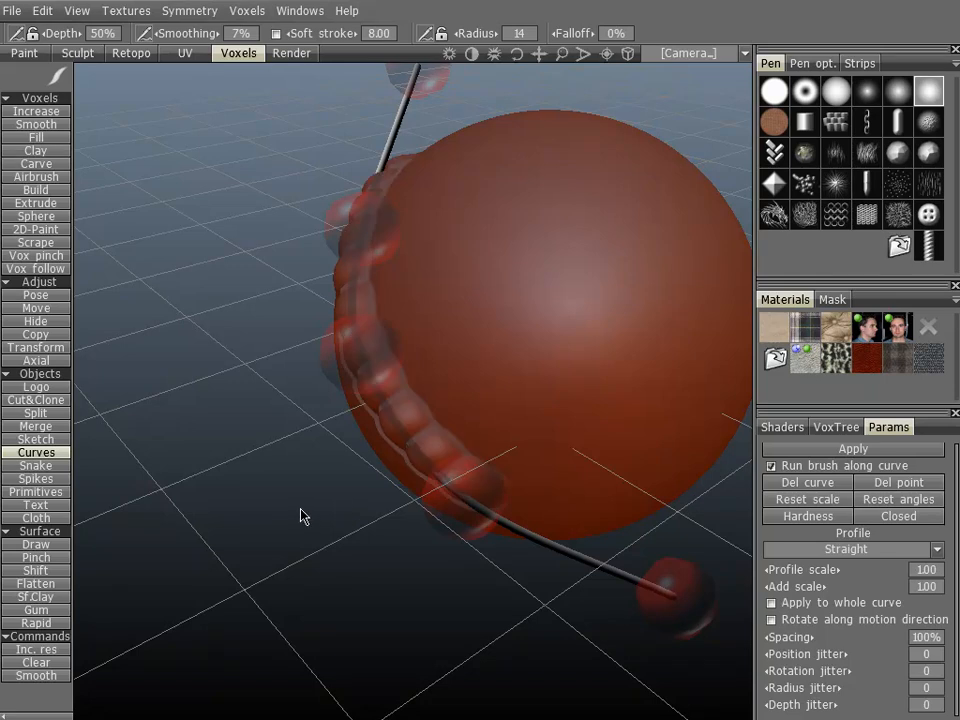
pyautogui.moveTo(264, 399)
pyautogui.mouseDown()
pyautogui.moveTo(239, 343)
pyautogui.moveTo(332, 253)
pyautogui.moveTo(461, 259)
pyautogui.moveTo(309, 238)
pyautogui.moveTo(193, 268)
pyautogui.moveTo(349, 259)
pyautogui.moveTo(213, 279)
pyautogui.moveTo(373, 296)
pyautogui.moveTo(221, 285)
pyautogui.moveTo(315, 263)
pyautogui.mouseUp()
# Inspect the stroke with the Increase tool so the curve is hidden, and undo the stroke.
pyautogui.click(37, 112)
pyautogui.hotkey('ctrl', 'z')
pyautogui.moveTo(270, 312)
pyautogui.keyDown('alt'); pyautogui.mouseDown()
pyautogui.moveTo(270, 339)
pyautogui.moveTo(197, 381)
pyautogui.mouseUp(); pyautogui.keyUp('alt')
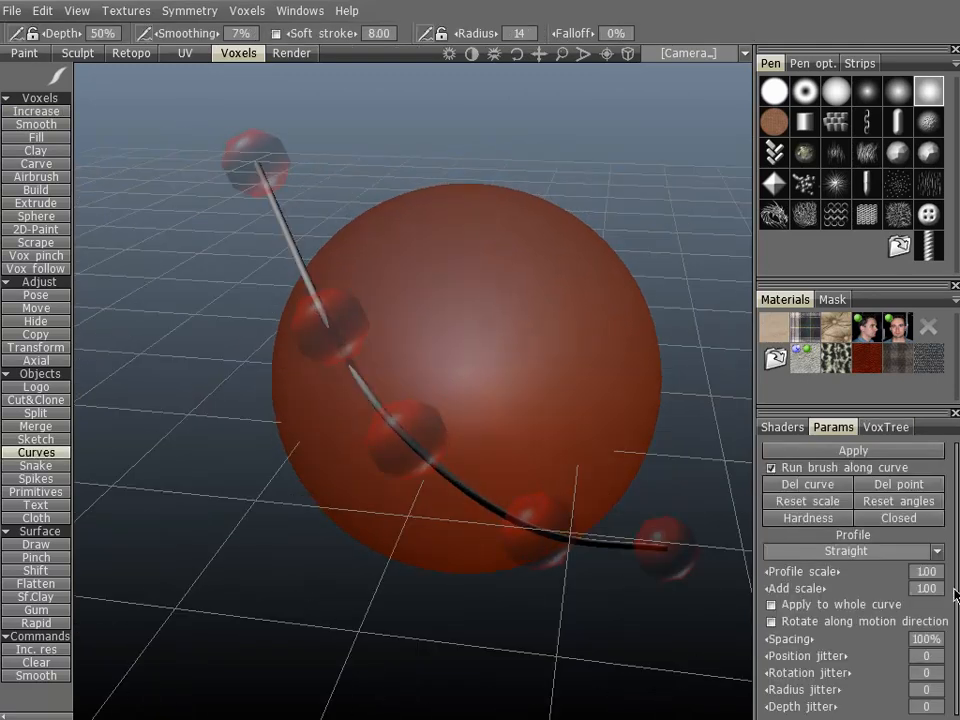
# Set the brush spacing along the curve to 50%.
pyautogui.moveTo(958, 594); pyautogui.dragTo(957, 603)
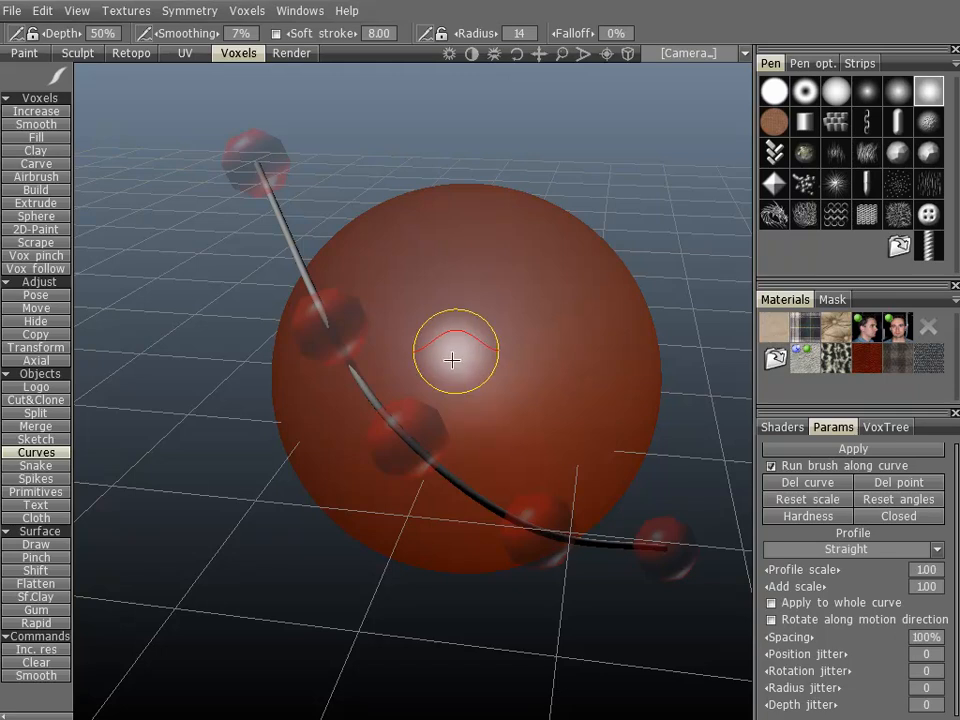
pyautogui.keyDown('alt'); pyautogui.moveTo(647, 233); pyautogui.dragTo(542, 261); pyautogui.keyUp('alt')
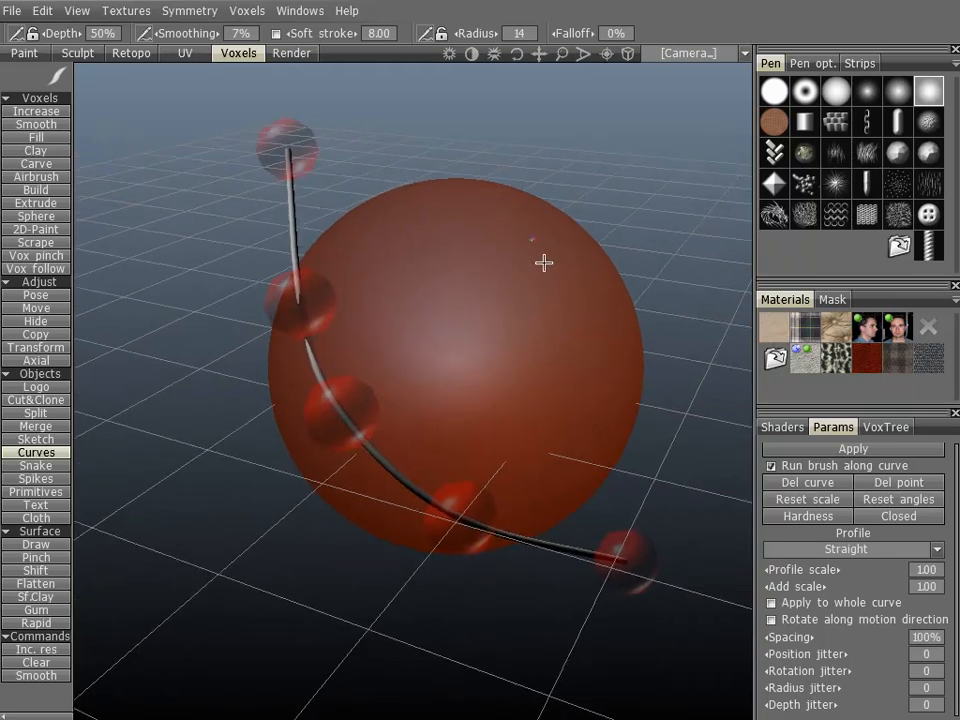
pyautogui.click(915, 637)
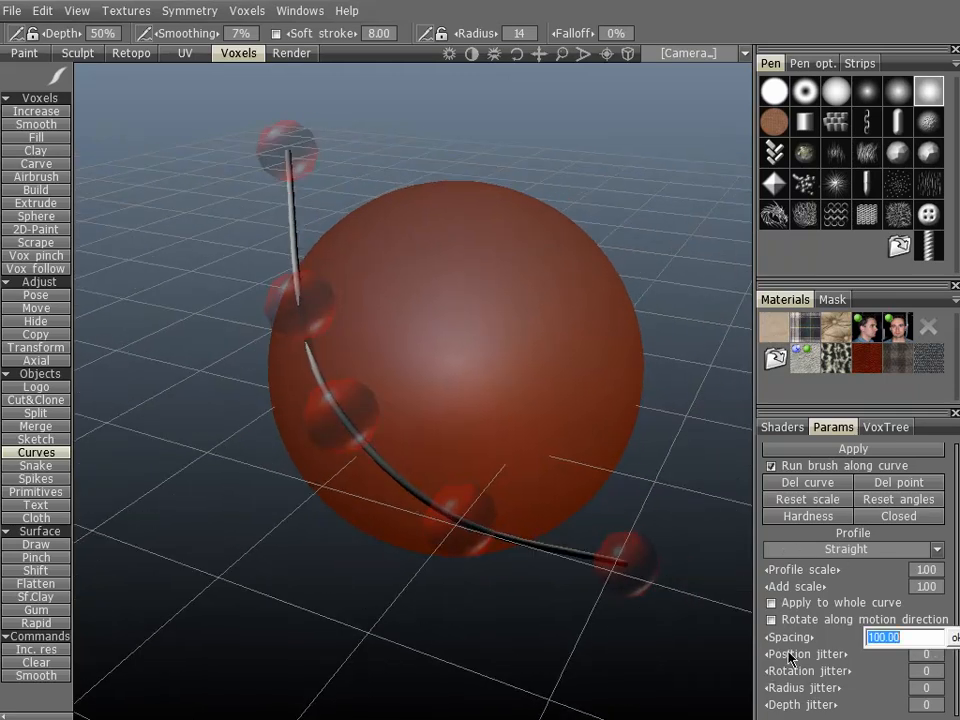
pyautogui.write('50')
pyautogui.press('Return')
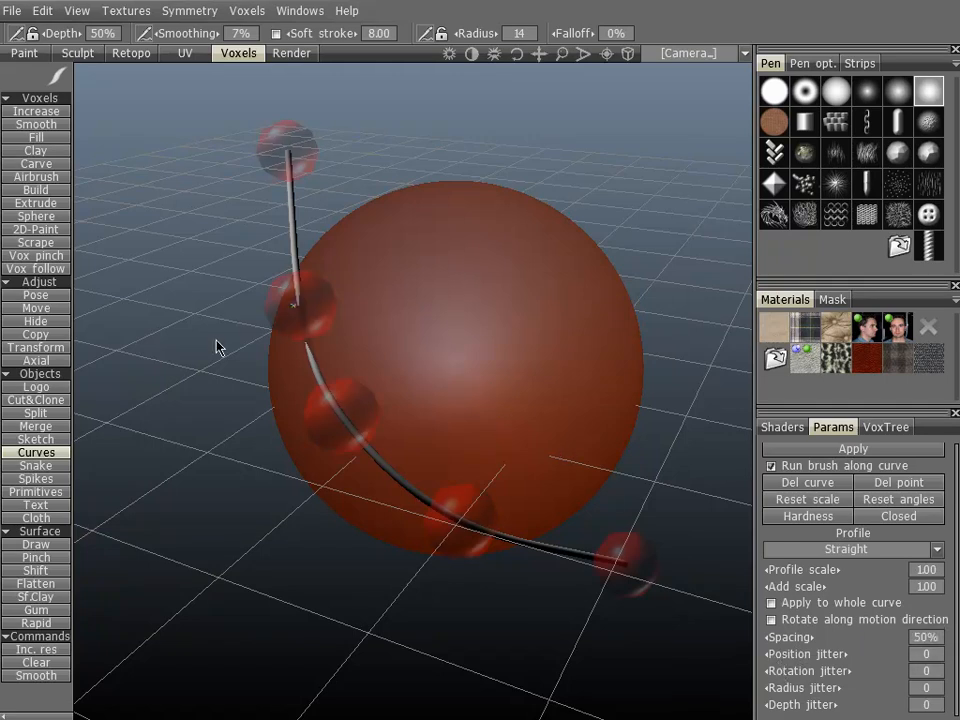
# Apply the brush along the curve at 50% spacing and switch to the Increase tool to inspect the stroke without the curve.
pyautogui.moveTo(216, 345); pyautogui.dragTo(207, 355)
pyautogui.press('Return')
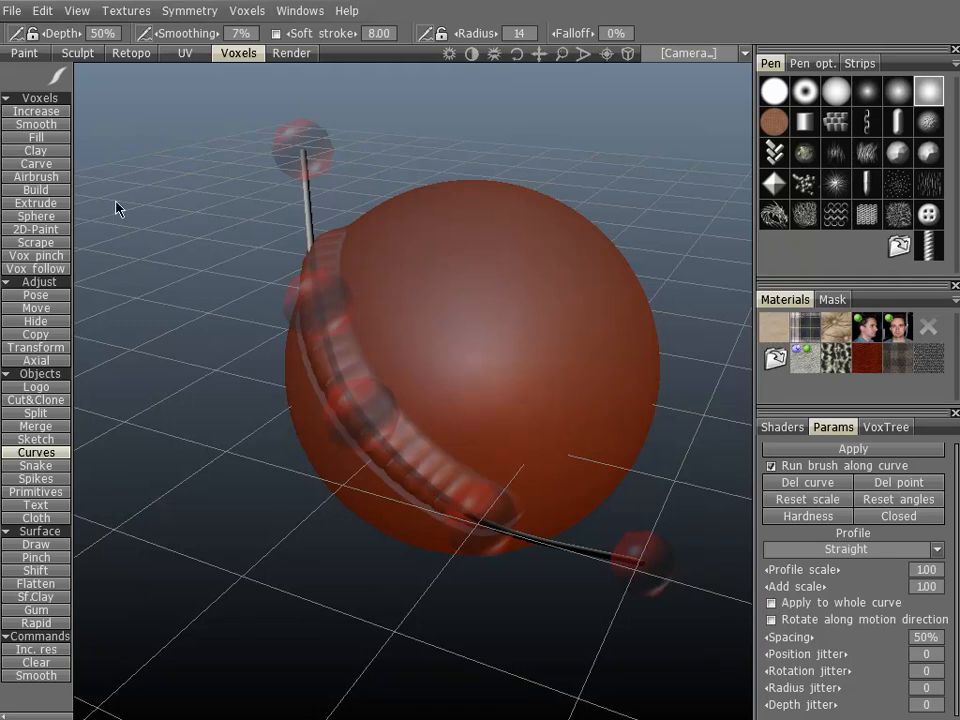
pyautogui.click(36, 112)
pyautogui.keyDown('alt'); pyautogui.moveTo(223, 300); pyautogui.dragTo(279, 226); pyautogui.keyUp('alt')
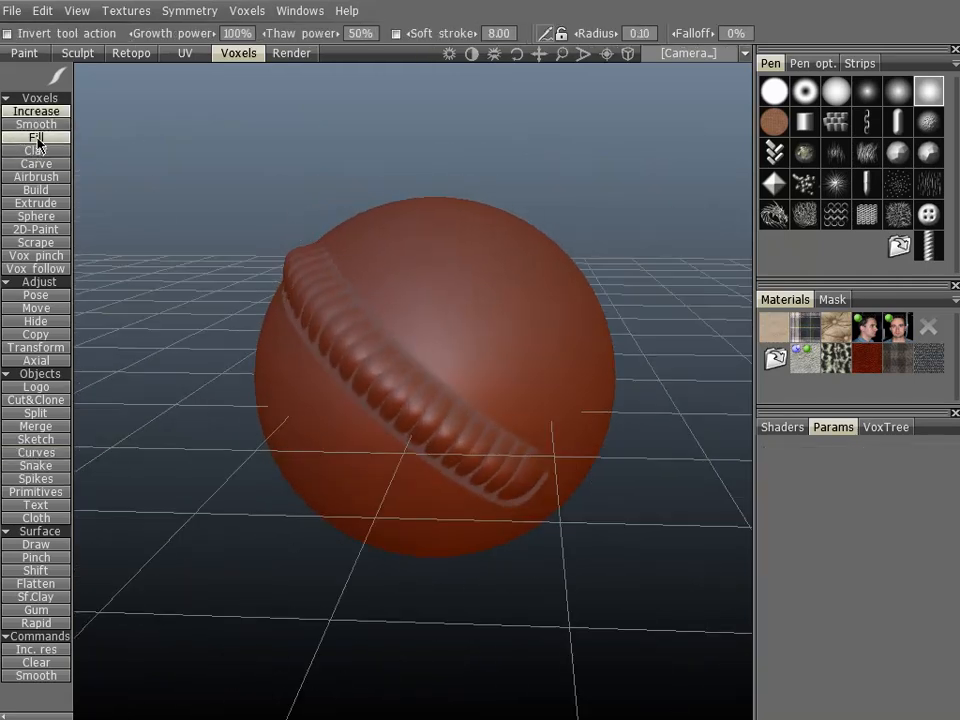
# Return to the Curves tool, enable Apply to whole curve, and move the entire curve below the existing stroke.
pyautogui.click(40, 439)
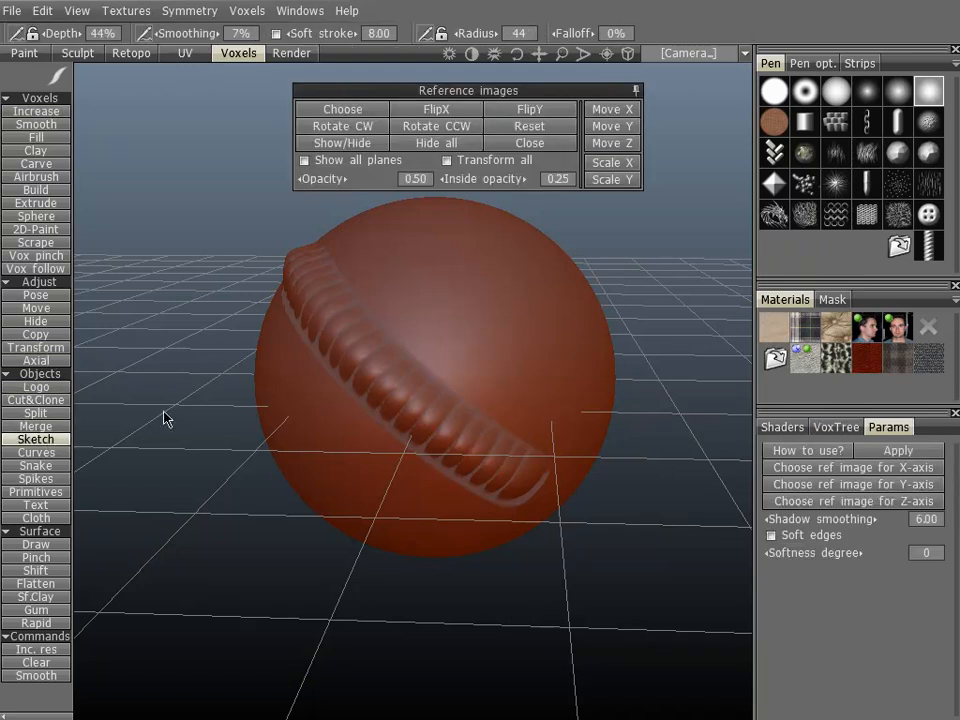
pyautogui.click(36, 452)
pyautogui.moveTo(94, 452); pyautogui.dragTo(195, 405)
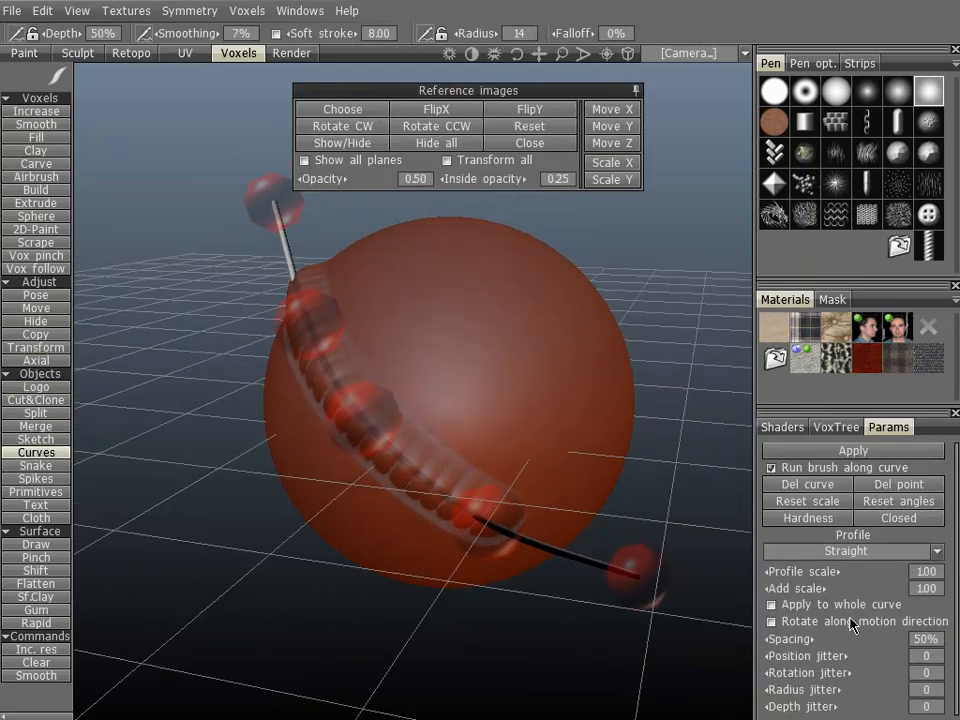
pyautogui.click(253, 194)
pyautogui.moveTo(268, 72); pyautogui.dragTo(267, 119)
pyautogui.moveTo(390, 253); pyautogui.dragTo(357, 254)
pyautogui.moveTo(523, 332)
pyautogui.keyDown('alt'); pyautogui.mouseDown()
pyautogui.moveTo(418, 332)
pyautogui.moveTo(545, 344)
pyautogui.moveTo(526, 338)
pyautogui.mouseUp(); pyautogui.keyUp('alt')
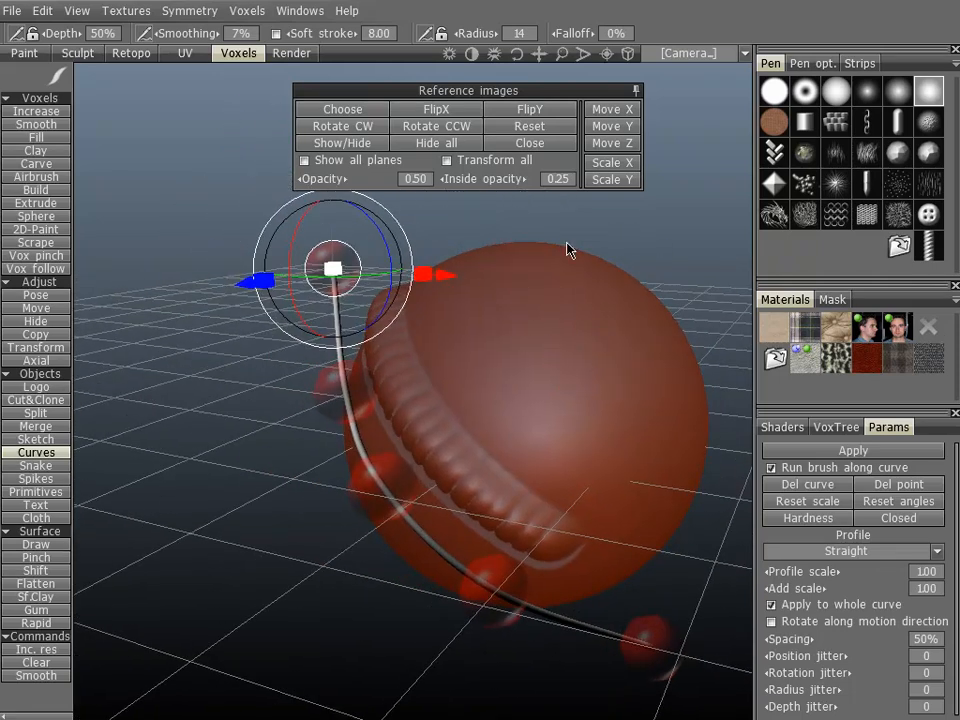
# Close the Reference images panel and set the curve's brush spacing to 25%.
pyautogui.click(530, 143)
pyautogui.keyDown('alt'); pyautogui.moveTo(542, 225); pyautogui.dragTo(709, 491); pyautogui.keyUp('alt')
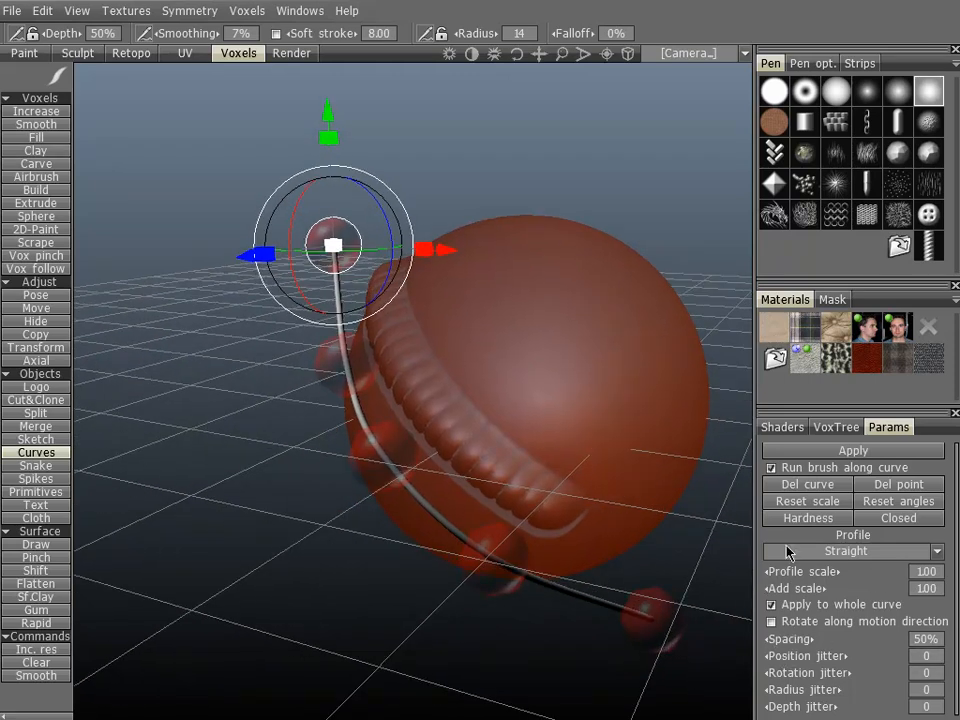
pyautogui.click(926, 639)
pyautogui.write('25')
pyautogui.press('Return')
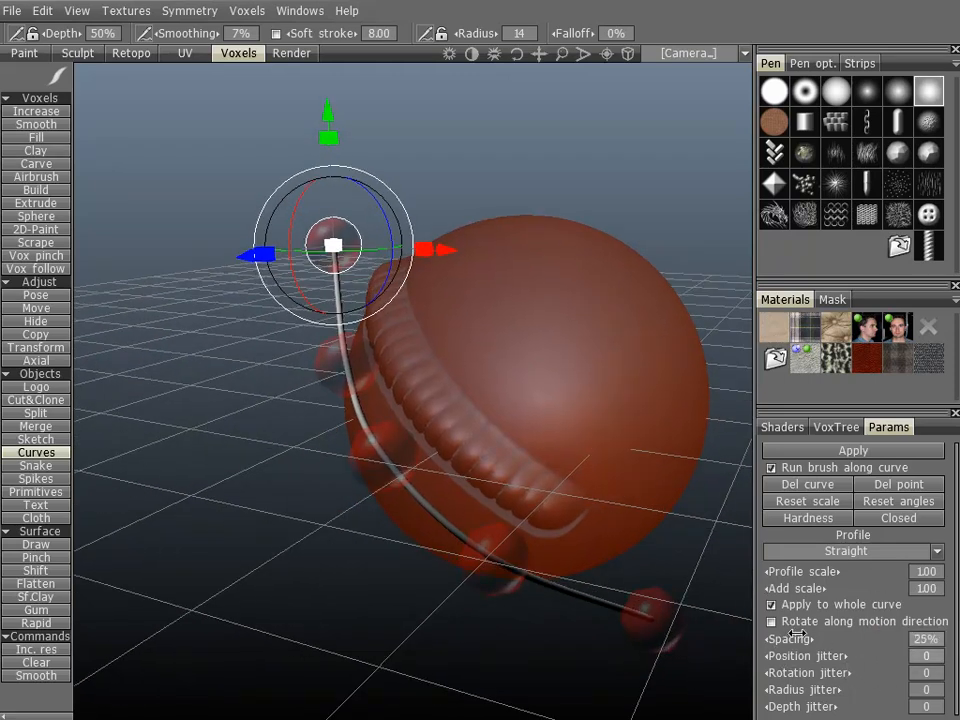
# Apply a second brush stroke at 25% spacing and inspect it with the Increase tool active.
pyautogui.keyDown('alt'); pyautogui.moveTo(251, 407); pyautogui.dragTo(281, 388); pyautogui.keyUp('alt')
pyautogui.press('Return')
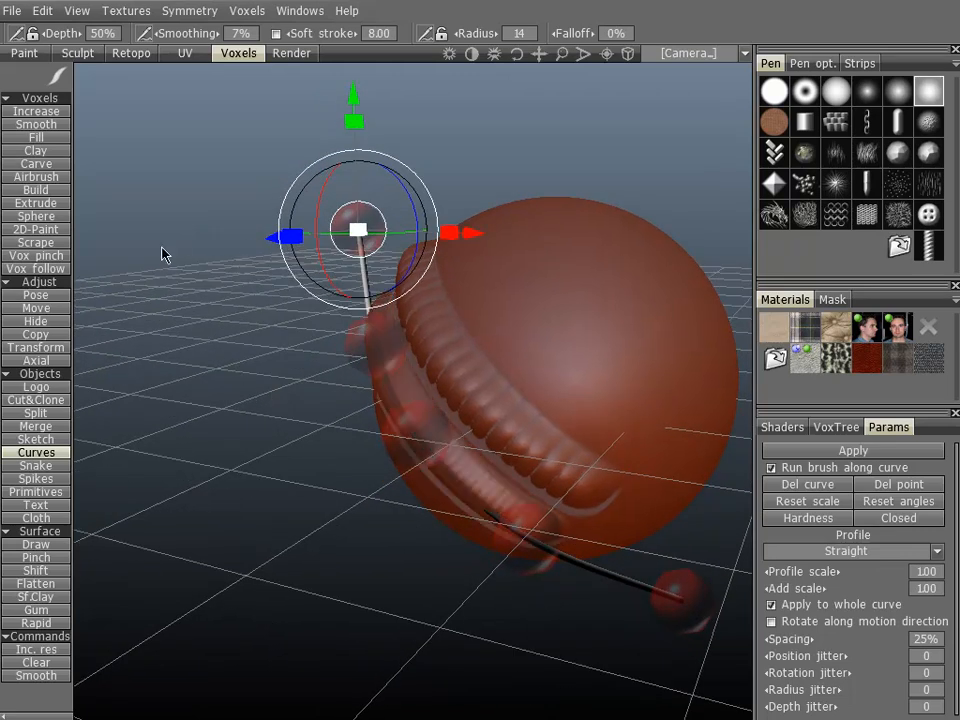
pyautogui.click(36, 111)
pyautogui.keyDown('alt'); pyautogui.moveTo(236, 390); pyautogui.dragTo(262, 284); pyautogui.keyUp('alt')
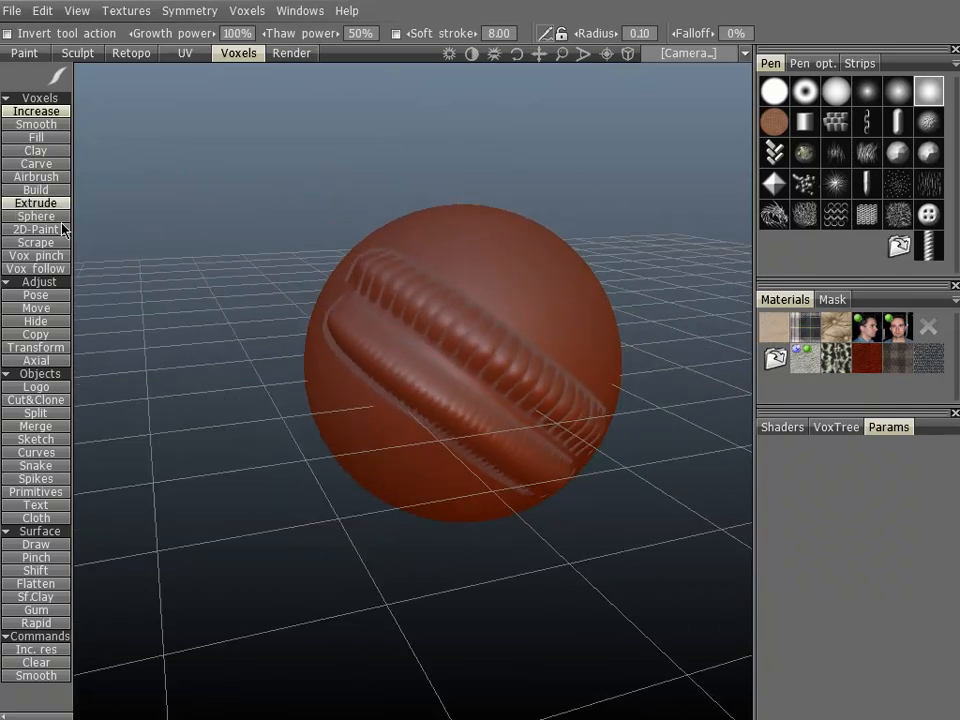
# Return to the Curves tool and move the entire curve below the 25% spacing stroke, close to the sphere's lower side.
pyautogui.click(36, 452)
pyautogui.keyDown('alt'); pyautogui.moveTo(260, 460); pyautogui.dragTo(232, 386); pyautogui.keyUp('alt')
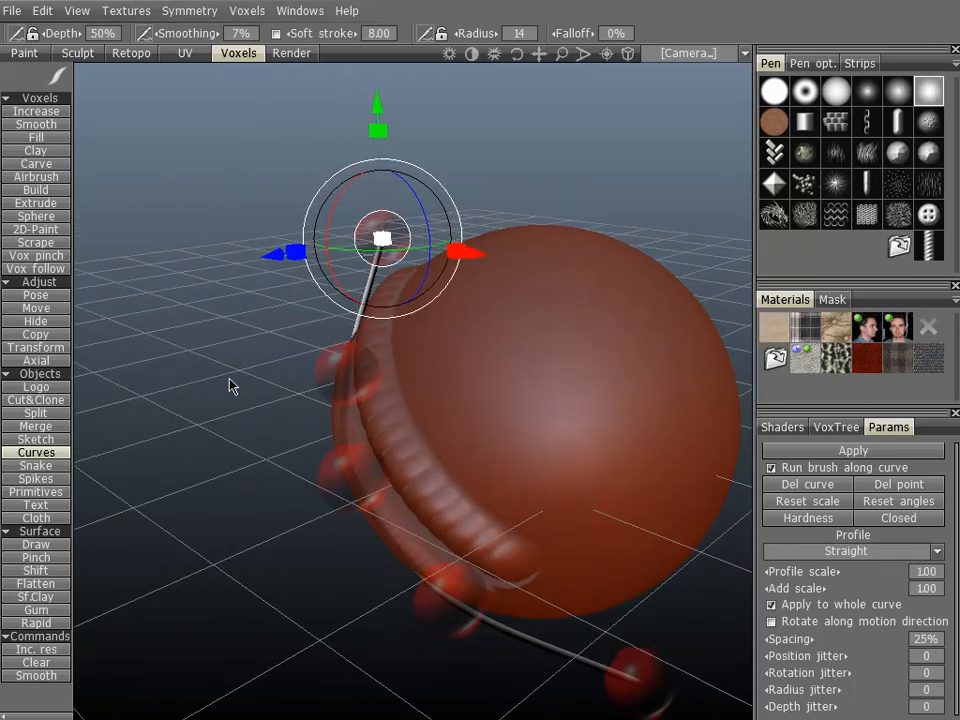
pyautogui.moveTo(366, 218); pyautogui.dragTo(345, 245)
pyautogui.keyDown('alt'); pyautogui.moveTo(228, 268); pyautogui.dragTo(256, 273); pyautogui.keyUp('alt')
pyautogui.keyDown('alt'); pyautogui.moveTo(205, 415); pyautogui.dragTo(242, 304); pyautogui.keyUp('alt')
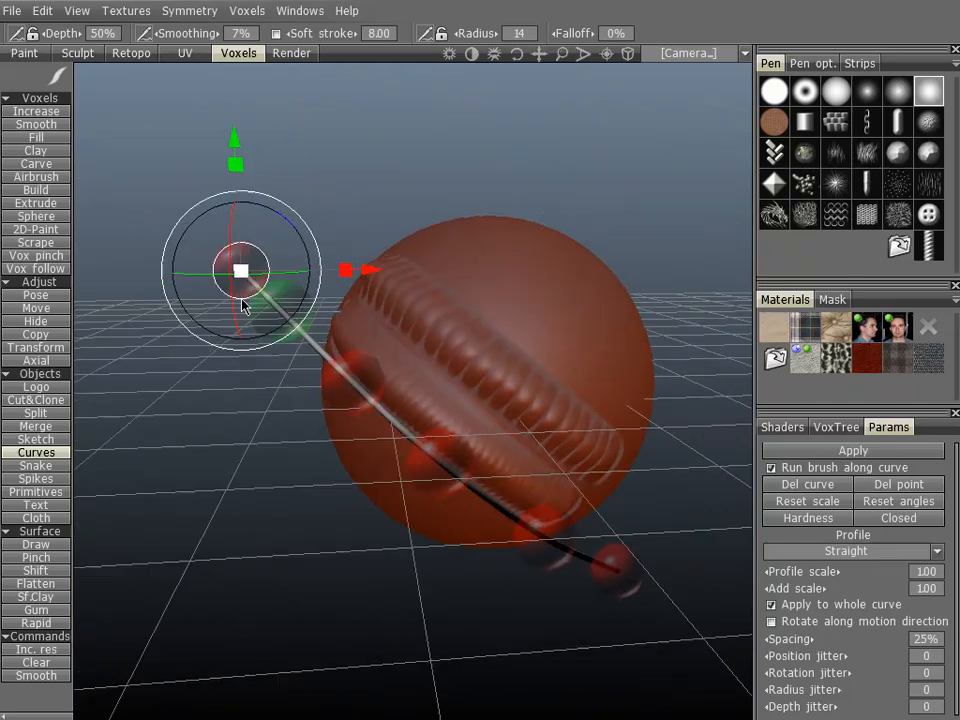
pyautogui.keyDown('alt'); pyautogui.moveTo(242, 304); pyautogui.dragTo(208, 278, button='middle'); pyautogui.keyUp('alt')
pyautogui.moveTo(199, 114); pyautogui.dragTo(199, 182)
pyautogui.keyDown('alt'); pyautogui.moveTo(201, 491); pyautogui.dragTo(229, 594); pyautogui.keyUp('alt')
pyautogui.moveTo(222, 371); pyautogui.dragTo(216, 358)
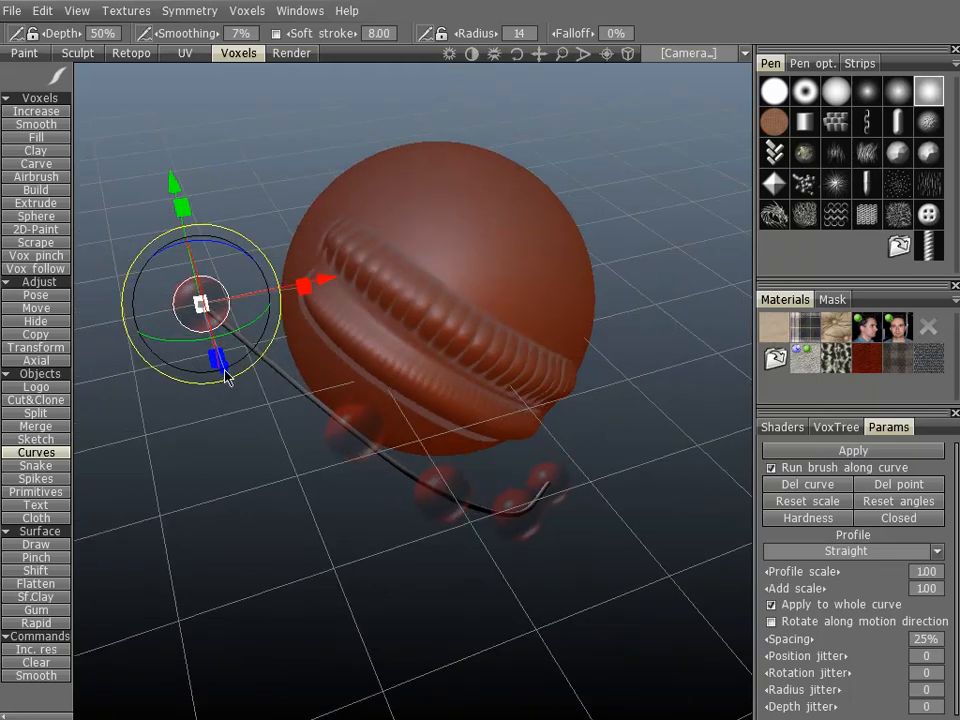
# Disable Apply to whole curve and raise individual curve points, including the end point, so the curve follows the sphere's underside.
pyautogui.keyDown('alt'); pyautogui.moveTo(220, 475); pyautogui.dragTo(225, 358); pyautogui.keyUp('alt')
pyautogui.keyDown('alt'); pyautogui.moveTo(385, 483); pyautogui.dragTo(489, 536); pyautogui.keyUp('alt')
pyautogui.click(771, 607)
pyautogui.keyDown('alt'); pyautogui.moveTo(275, 587); pyautogui.dragTo(280, 540); pyautogui.keyUp('alt')
pyautogui.moveTo(480, 433); pyautogui.dragTo(479, 386)
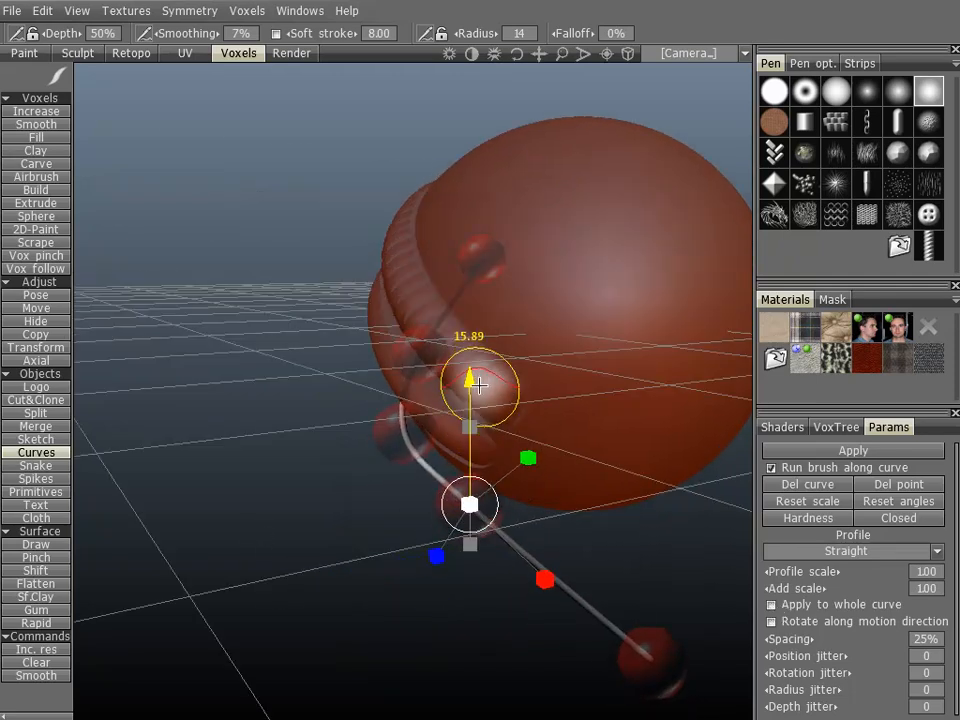
pyautogui.click(660, 658)
pyautogui.keyDown('alt'); pyautogui.moveTo(475, 267); pyautogui.dragTo(628, 420); pyautogui.keyUp('alt')
pyautogui.keyDown('alt'); pyautogui.moveTo(628, 420); pyautogui.dragTo(443, 500, button='middle'); pyautogui.keyUp('alt')
pyautogui.moveTo(432, 485); pyautogui.dragTo(440, 336)
pyautogui.moveTo(210, 377)
pyautogui.keyDown('alt'); pyautogui.mouseDown()
pyautogui.moveTo(430, 308)
pyautogui.moveTo(392, 403)
pyautogui.moveTo(437, 429)
pyautogui.moveTo(500, 425)
pyautogui.mouseUp(); pyautogui.keyUp('alt')
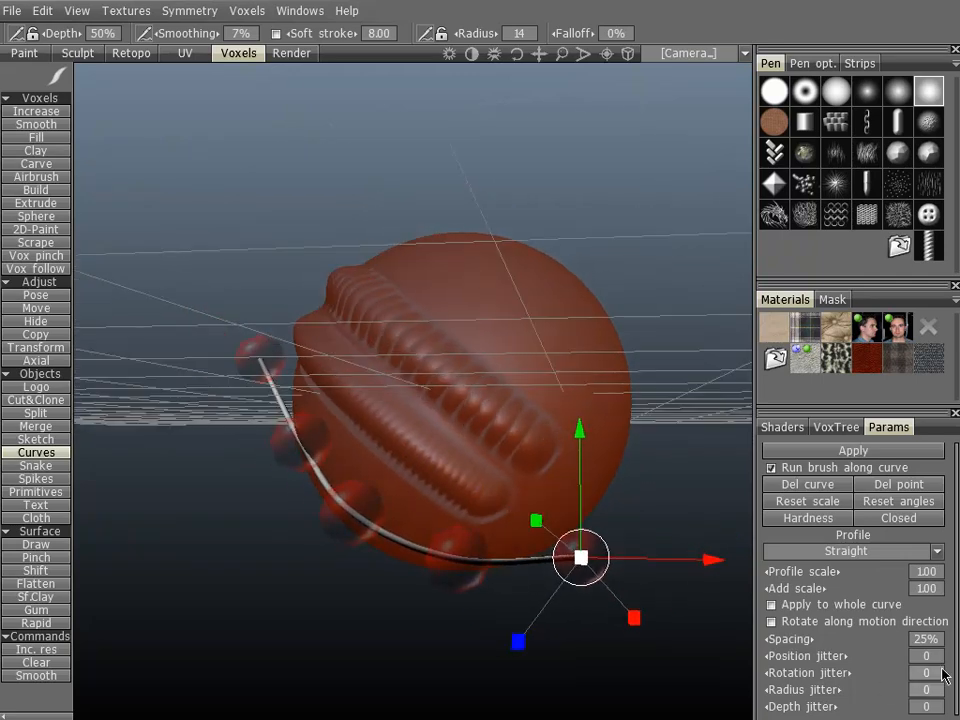
# Set the brush spacing to 5% and apply the brush along the repositioned curve.
pyautogui.click(924, 638)
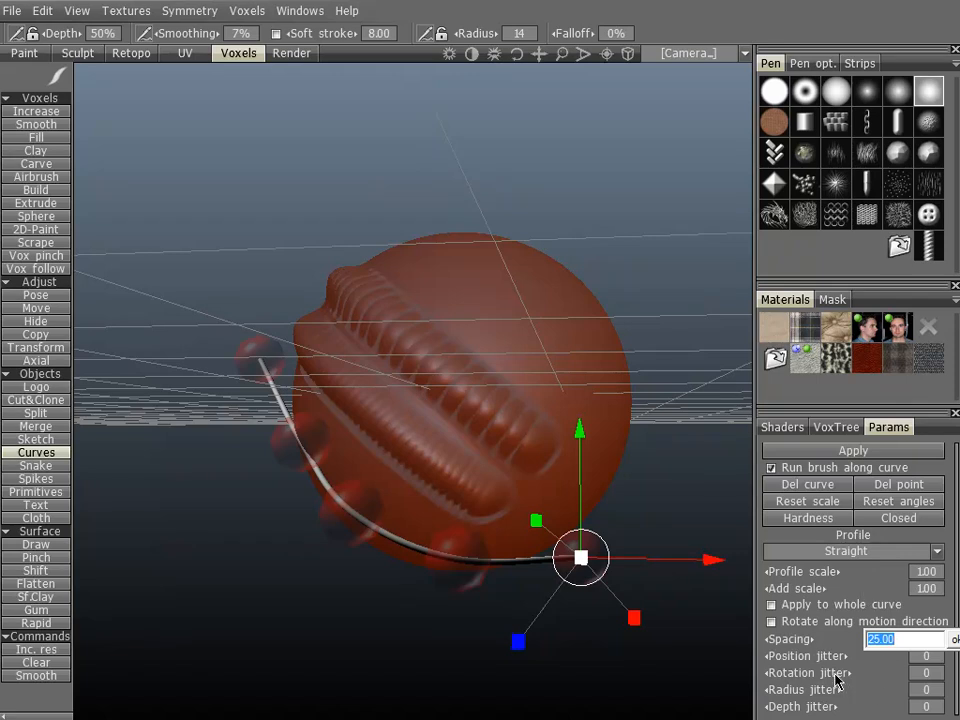
pyautogui.write('5')
pyautogui.press('Return')
pyautogui.moveTo(354, 336)
pyautogui.keyDown('alt'); pyautogui.mouseDown()
pyautogui.moveTo(259, 279)
pyautogui.moveTo(222, 231)
pyautogui.moveTo(345, 322)
pyautogui.mouseUp(); pyautogui.keyUp('alt')
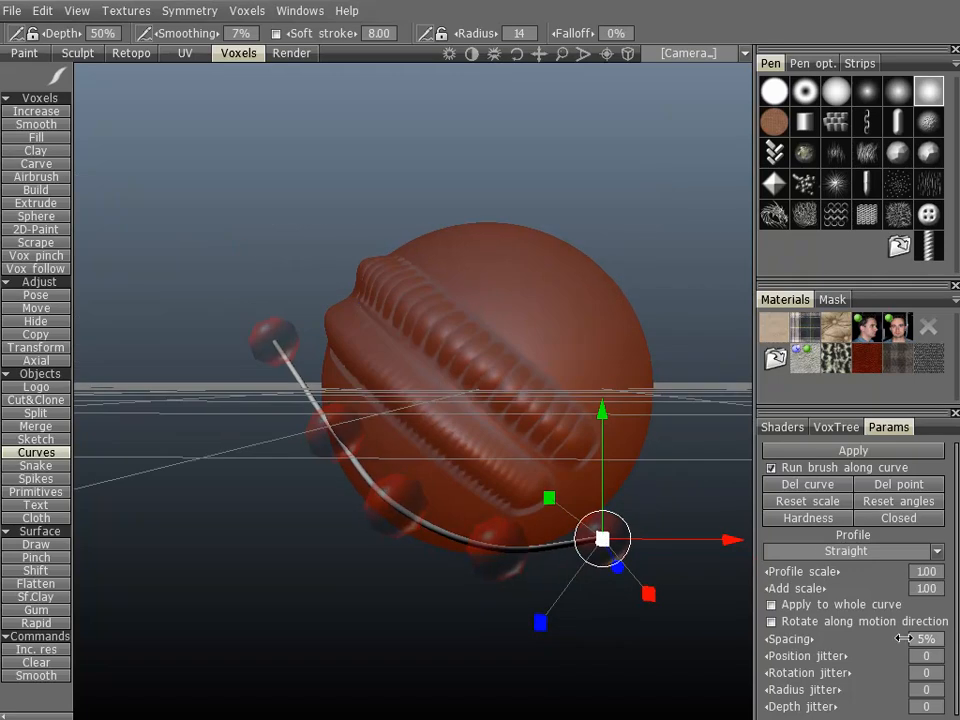
pyautogui.keyDown('alt'); pyautogui.moveTo(324, 236); pyautogui.dragTo(300, 230); pyautogui.keyUp('alt')
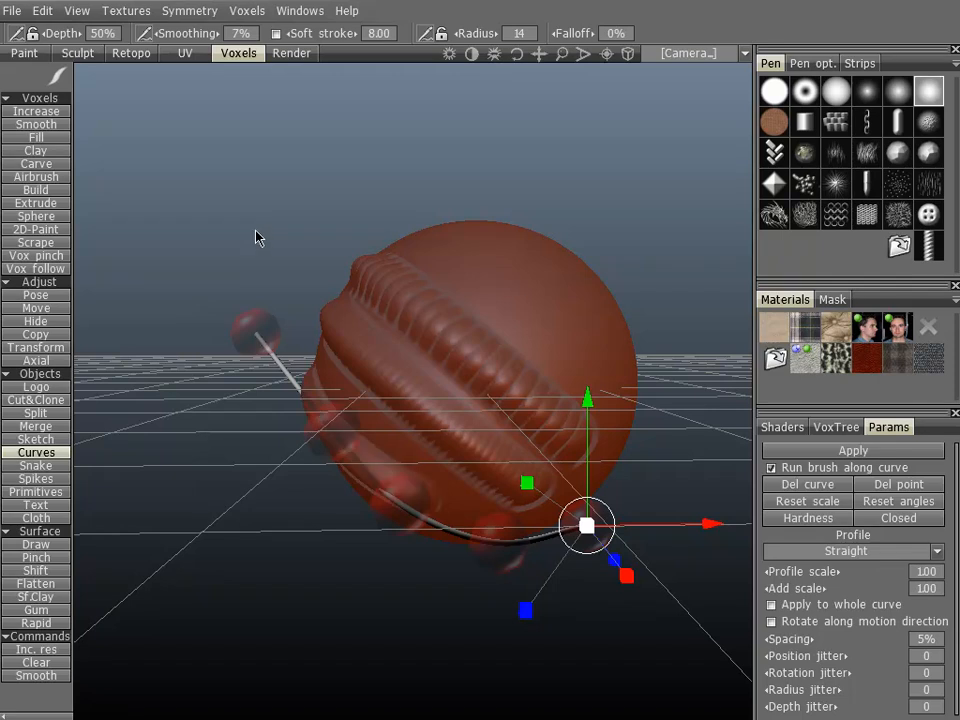
# Switch to the Increase tool and examine the 5% spacing stroke up close without the curve.
pyautogui.click(36, 112)
pyautogui.keyDown('alt'); pyautogui.moveTo(338, 298); pyautogui.dragTo(332, 368); pyautogui.keyUp('alt')
pyautogui.keyDown('alt'); pyautogui.moveTo(332, 368); pyautogui.dragTo(357, 293, button='right'); pyautogui.keyUp('alt')
pyautogui.moveTo(357, 293)
pyautogui.keyDown('alt'); pyautogui.mouseDown()
pyautogui.moveTo(384, 373)
pyautogui.moveTo(324, 306)
pyautogui.moveTo(339, 309)
pyautogui.moveTo(282, 293)
pyautogui.moveTo(379, 255)
pyautogui.moveTo(401, 381)
pyautogui.moveTo(230, 337)
pyautogui.moveTo(388, 377)
pyautogui.moveTo(294, 356)
pyautogui.moveTo(91, 170)
pyautogui.mouseUp(); pyautogui.keyUp('alt')
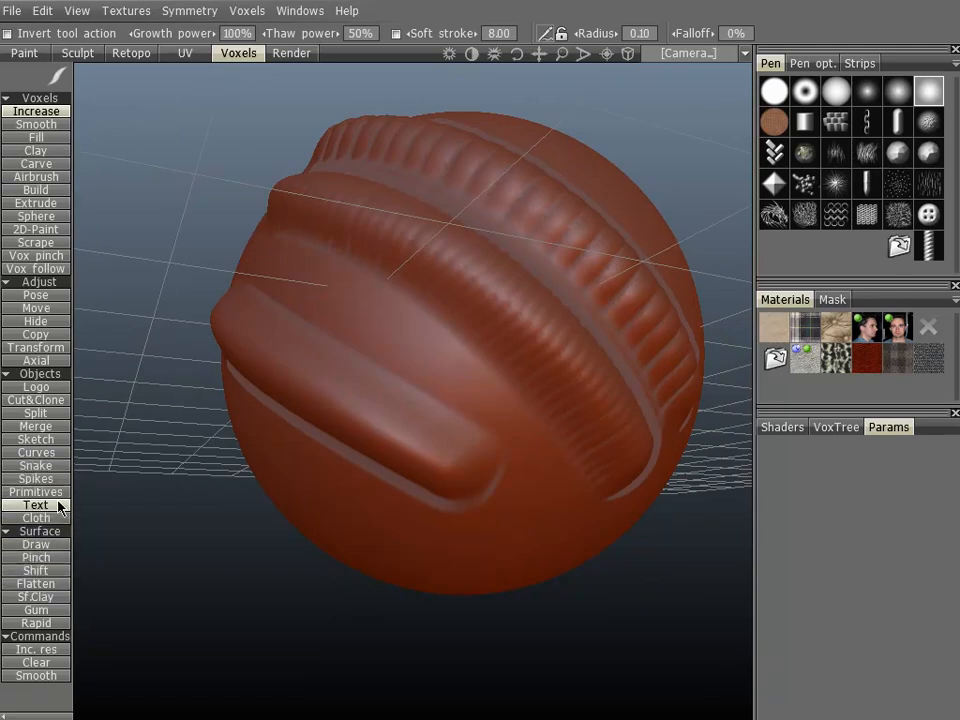
# Return to the Curves tool, undo the 5% spacing stroke and reposition individual curve points along the sphere's lower surface.
pyautogui.click(36, 452)
pyautogui.keyDown('alt'); pyautogui.moveTo(349, 442); pyautogui.dragTo(365, 471, button='middle'); pyautogui.keyUp('alt')
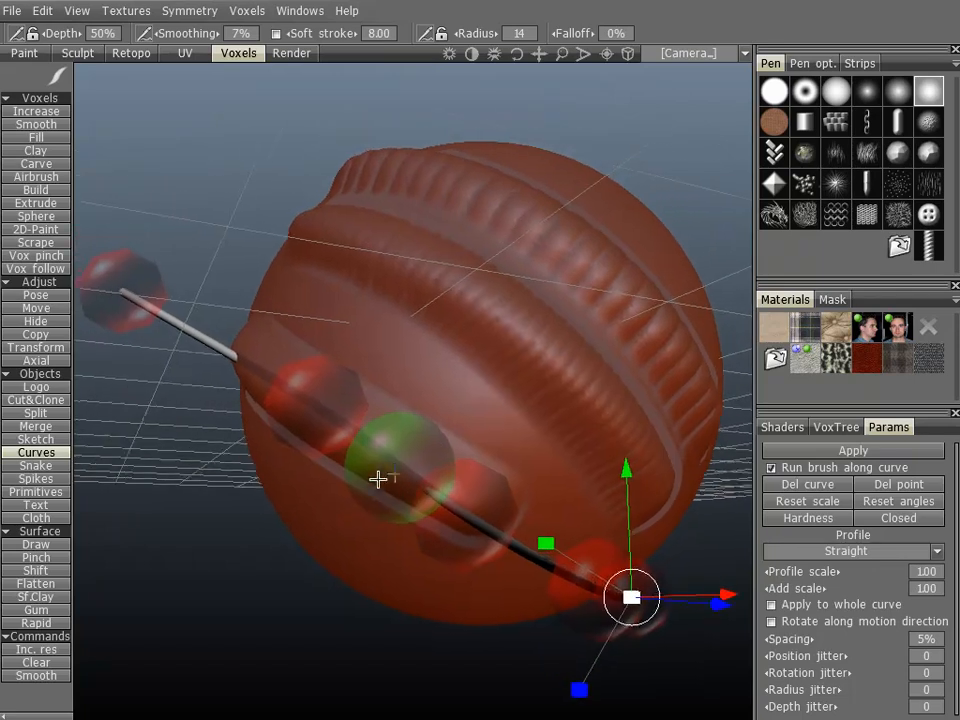
pyautogui.keyDown('alt'); pyautogui.moveTo(280, 521); pyautogui.dragTo(296, 523, button='middle'); pyautogui.keyUp('alt')
pyautogui.keyDown('alt'); pyautogui.moveTo(296, 523); pyautogui.dragTo(208, 503); pyautogui.keyUp('alt')
pyautogui.click(222, 508)
pyautogui.moveTo(136, 536); pyautogui.dragTo(156, 529)
pyautogui.click(390, 608)
pyautogui.moveTo(354, 657); pyautogui.dragTo(300, 651)
pyautogui.keyDown('alt'); pyautogui.moveTo(300, 645); pyautogui.dragTo(351, 583, button='right'); pyautogui.keyUp('alt')
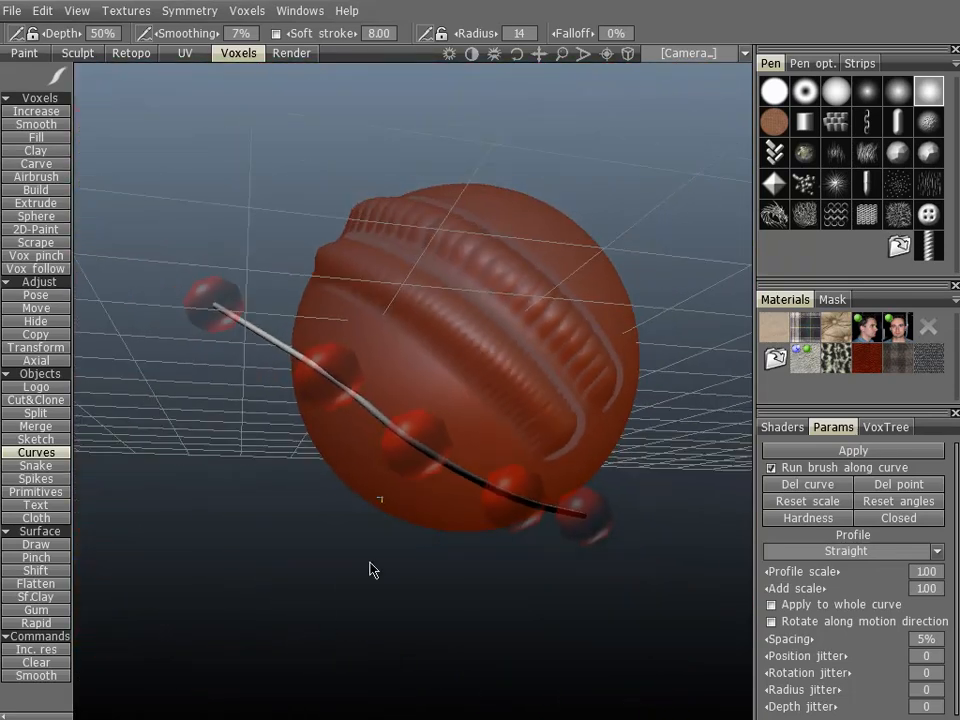
# Apply the brush along the adjusted curve at 5% spacing and inspect the stroke from several sides with the Increase tool active.
pyautogui.click(837, 452)
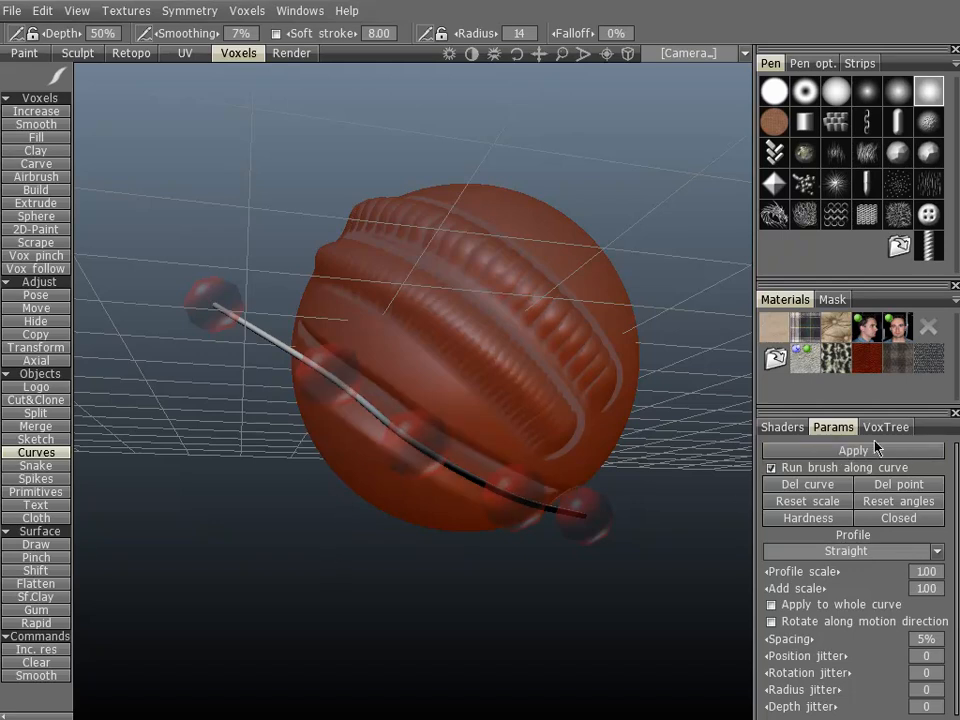
pyautogui.click(58, 112)
pyautogui.moveTo(366, 482); pyautogui.dragTo(375, 436, button='middle')
pyautogui.keyDown('alt'); pyautogui.moveTo(375, 436); pyautogui.dragTo(216, 356); pyautogui.keyUp('alt')
pyautogui.moveTo(216, 356); pyautogui.dragTo(180, 386, button='middle')
pyautogui.moveTo(180, 386)
pyautogui.keyDown('alt'); pyautogui.mouseDown()
pyautogui.moveTo(394, 429)
pyautogui.moveTo(235, 374)
pyautogui.moveTo(345, 444)
pyautogui.moveTo(300, 420)
pyautogui.moveTo(264, 435)
pyautogui.moveTo(501, 440)
pyautogui.mouseUp(); pyautogui.keyUp('alt')
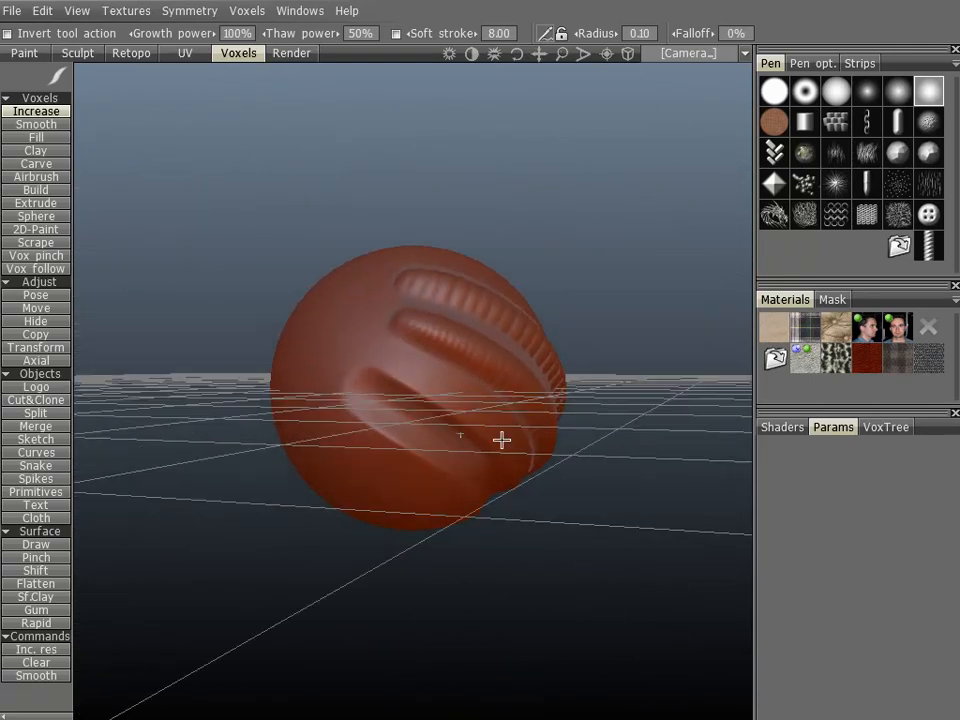
# Return to the Curves tool and review the available curve profiles, leaving the profile at Straight.
pyautogui.click(35, 455)
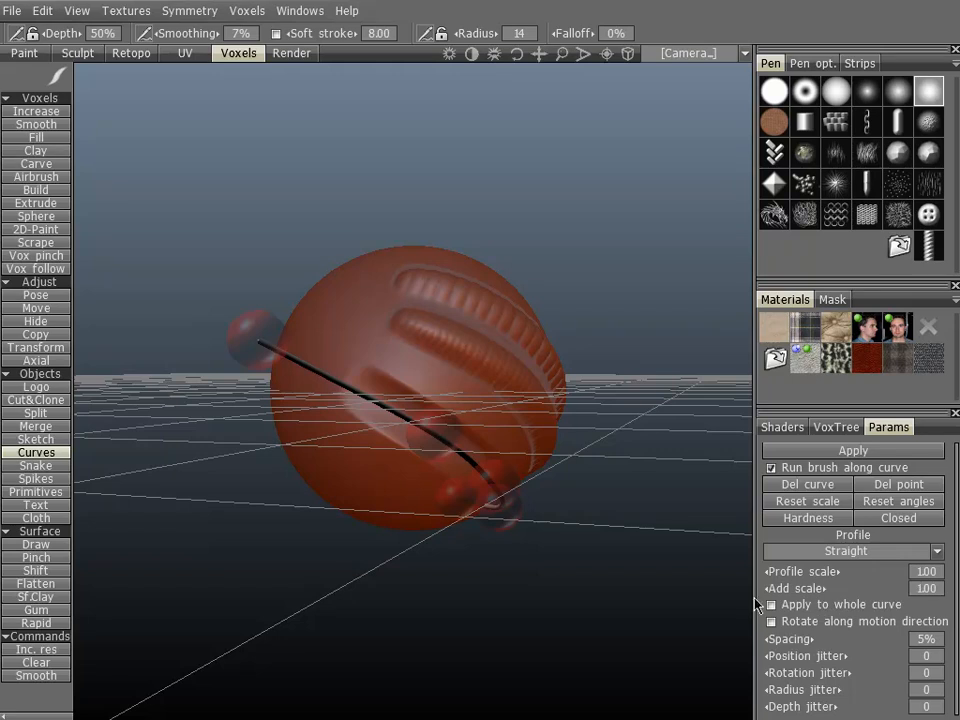
pyautogui.click(842, 551)
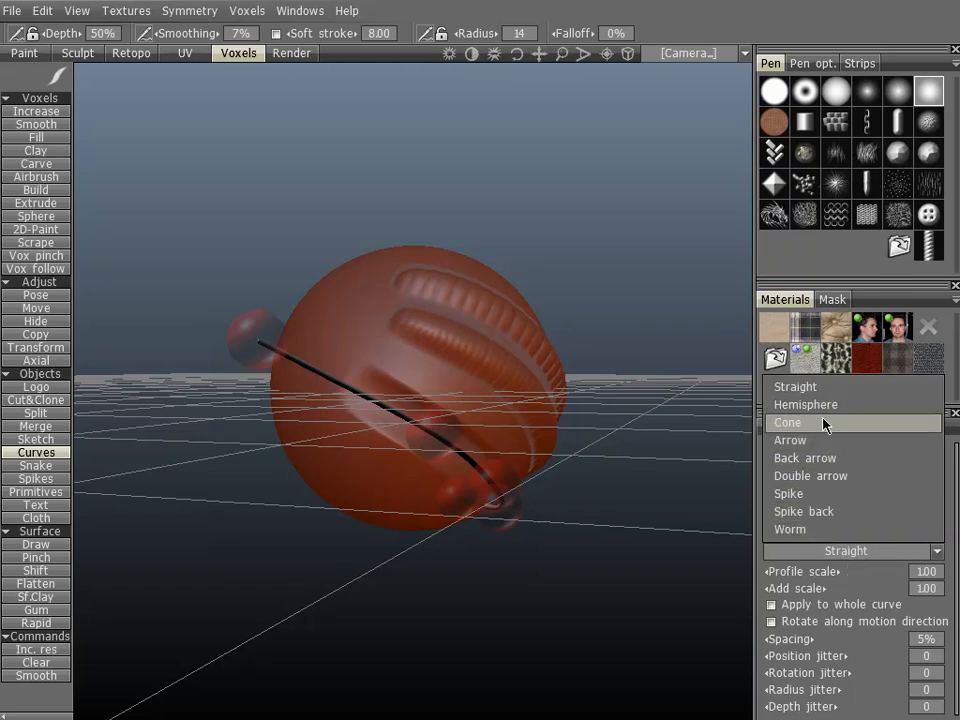
pyautogui.moveTo(662, 486); pyautogui.dragTo(631, 487, button='middle')
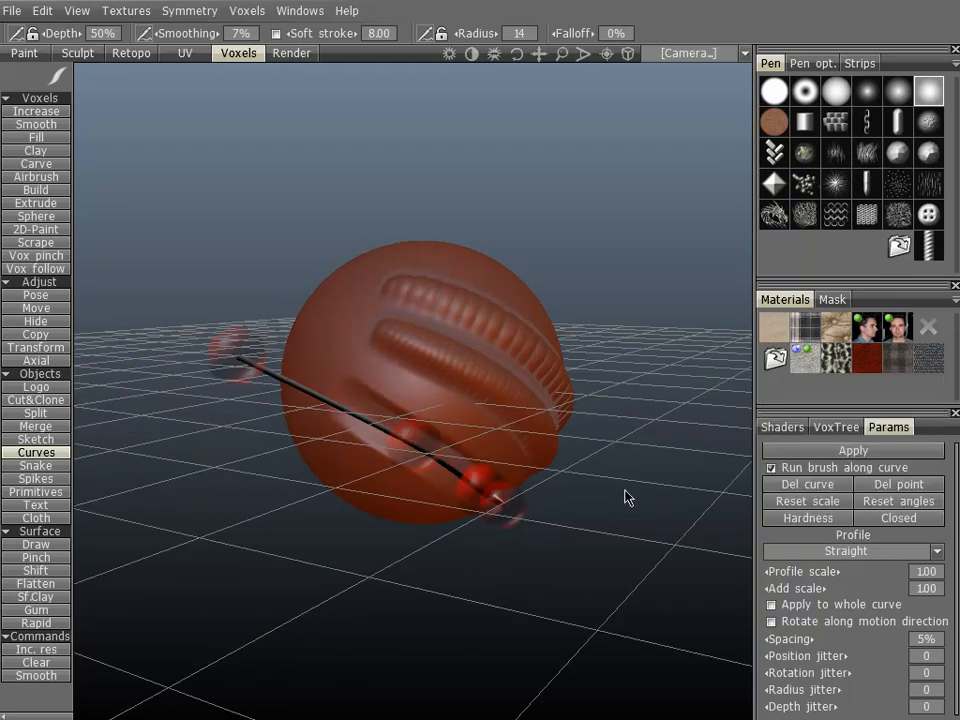